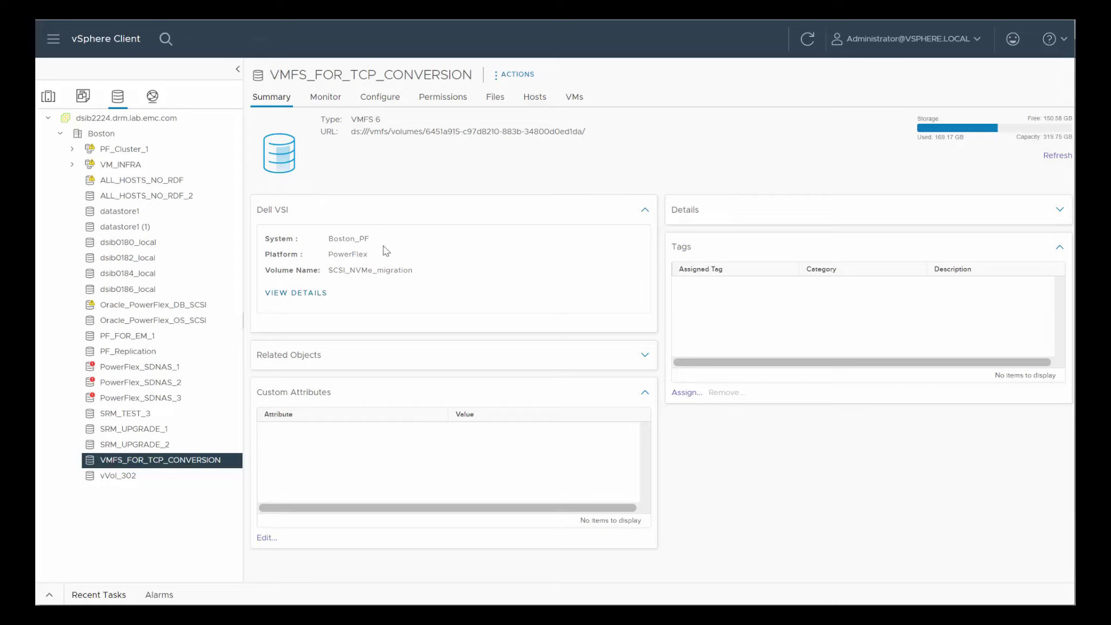
# Step: View the Dell VSI storage settings and host (SDC) mappings of the VMFS_FOR_TCP_CONVERSION datastore
pyautogui.click(301, 294)
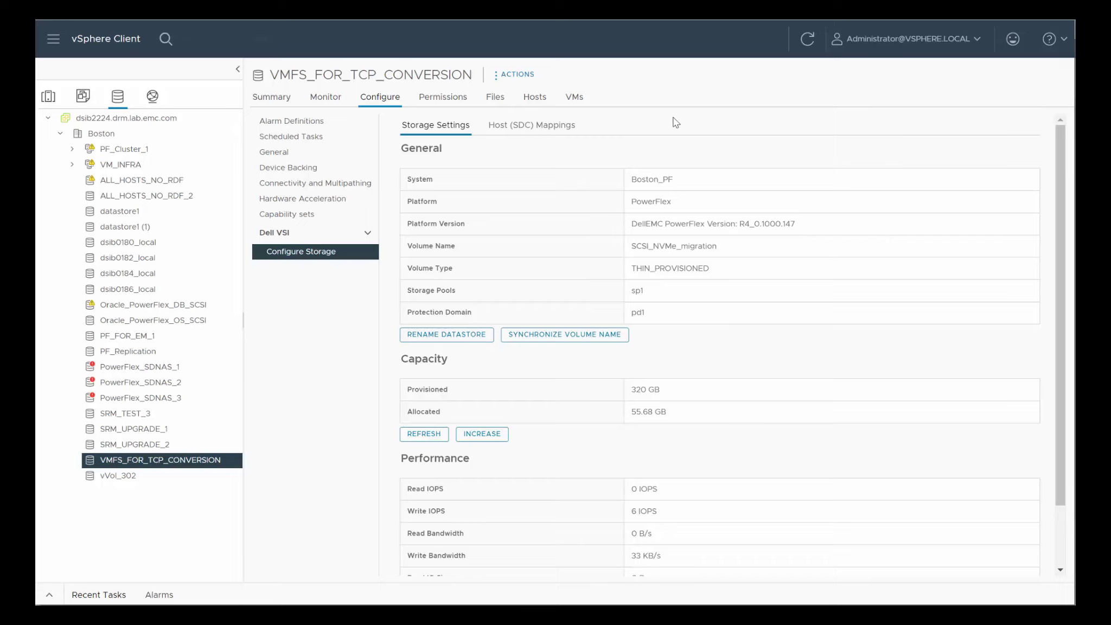
pyautogui.click(519, 125)
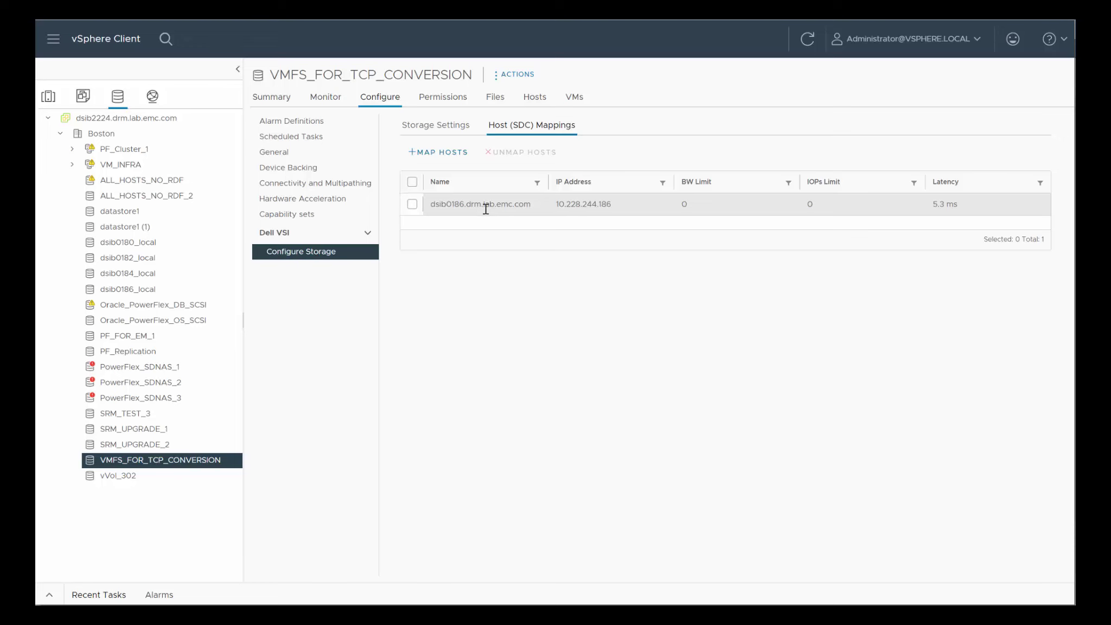
# Step: From host dsib0186.drm.lab.emc.com, open the VMFS_FOR_TCP_CONVERSION datastore and inspect the device details of its backing disk
pyautogui.click(48, 96)
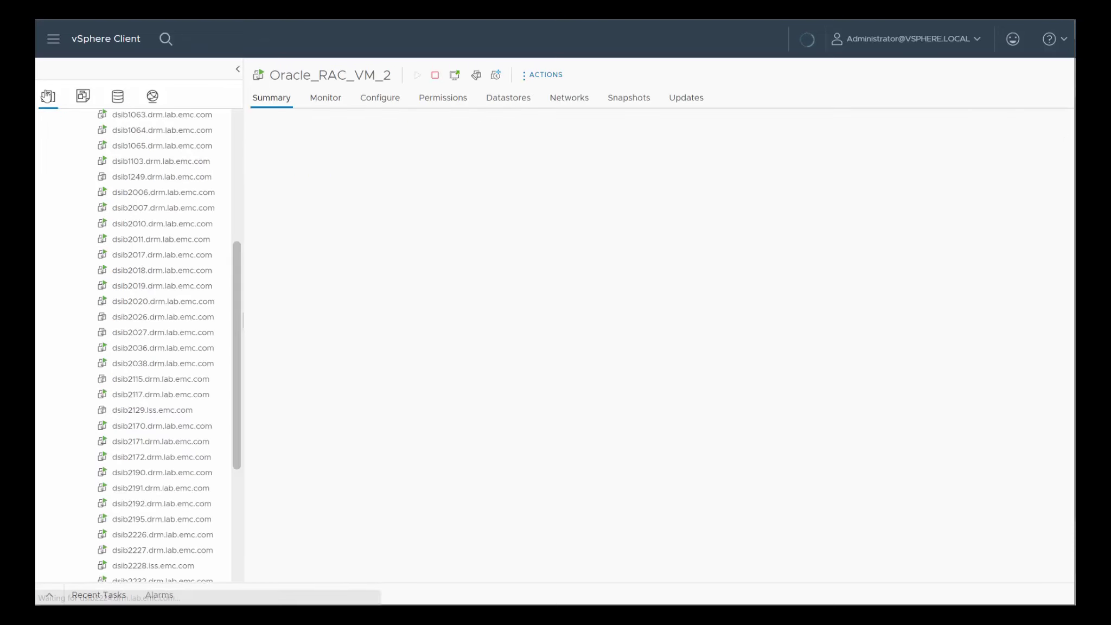
pyautogui.moveTo(234, 287); pyautogui.dragTo(236, 417)
pyautogui.click(156, 500)
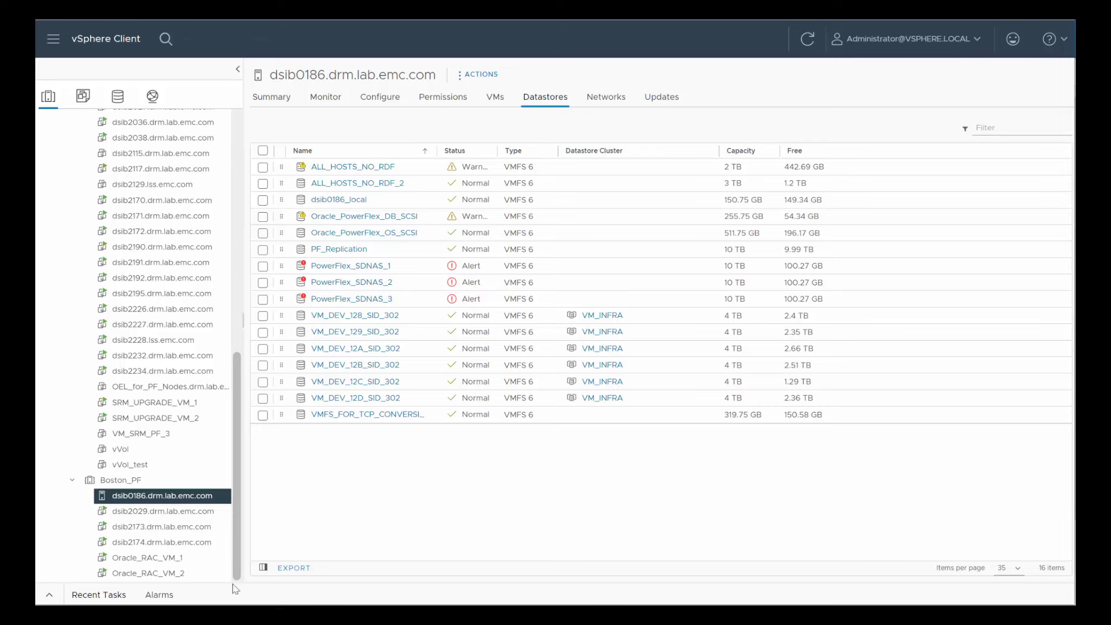
pyautogui.click(386, 416)
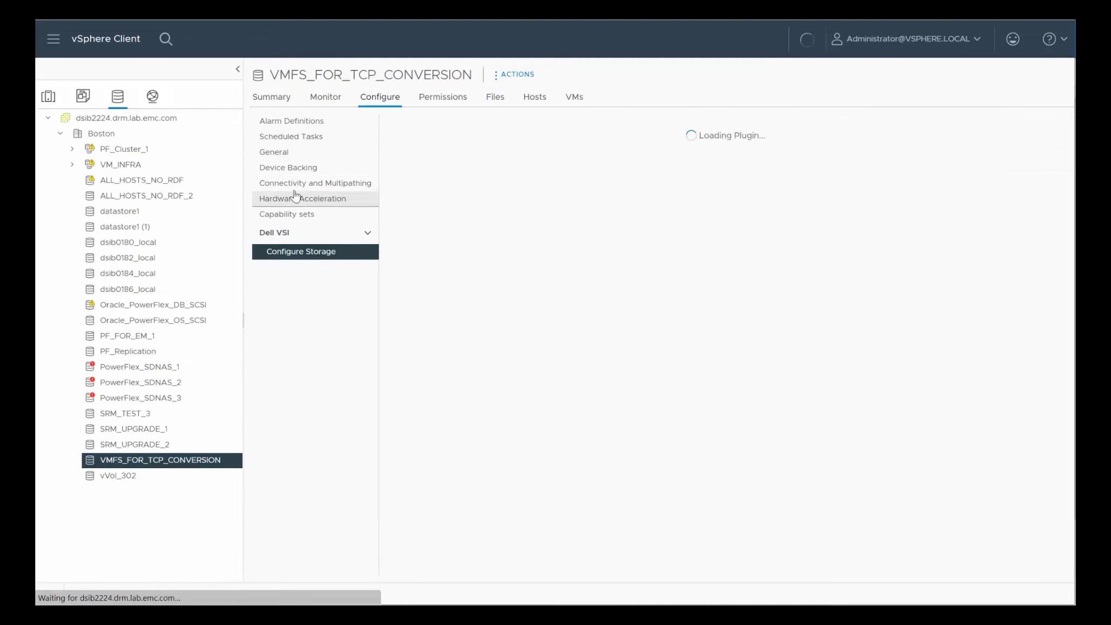
pyautogui.click(319, 168)
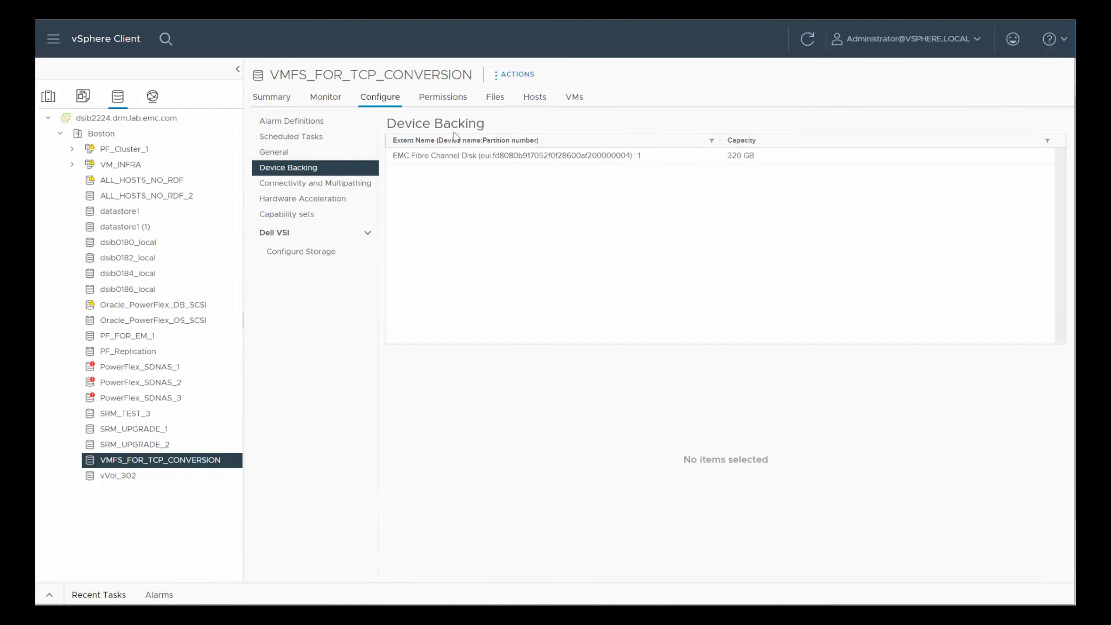
pyautogui.click(465, 155)
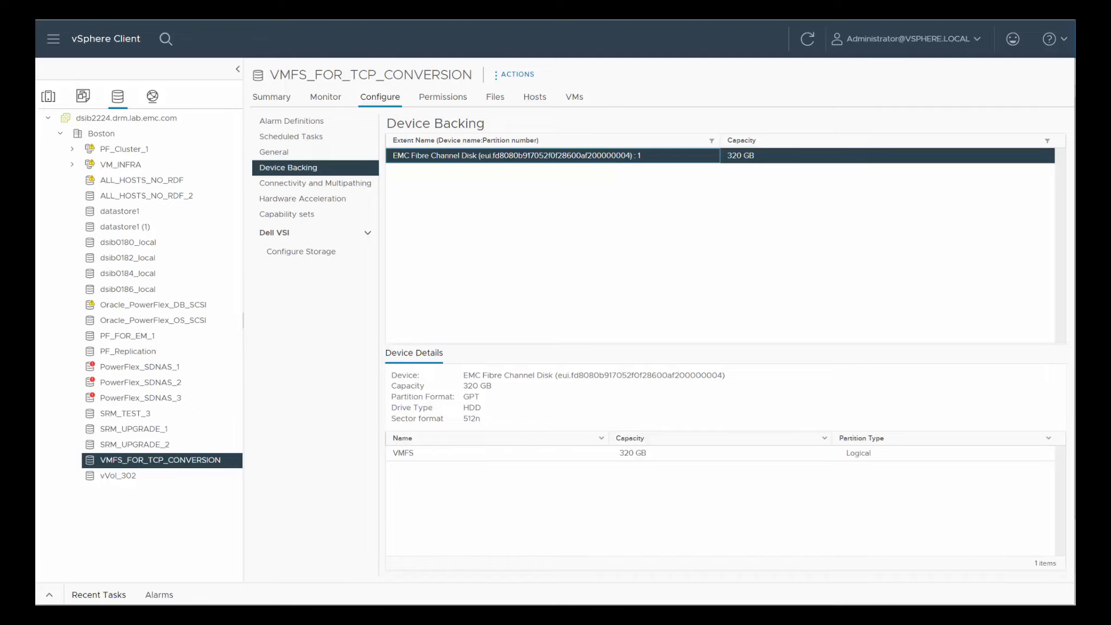
# Step: Switch to the dsib0186 terminal, list the files in /tmp and display the contents of the ats file
pyautogui.hotkey('alt', 'Tab')
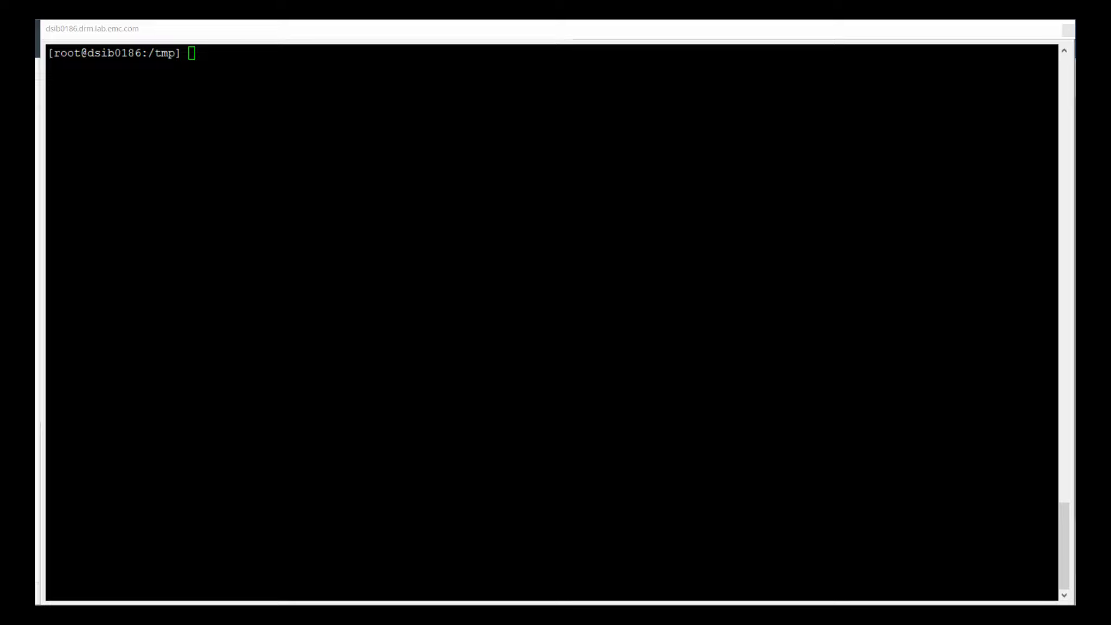
pyautogui.hotkey('alt', 'Tab')
pyautogui.write('ls')
pyautogui.press('Return')
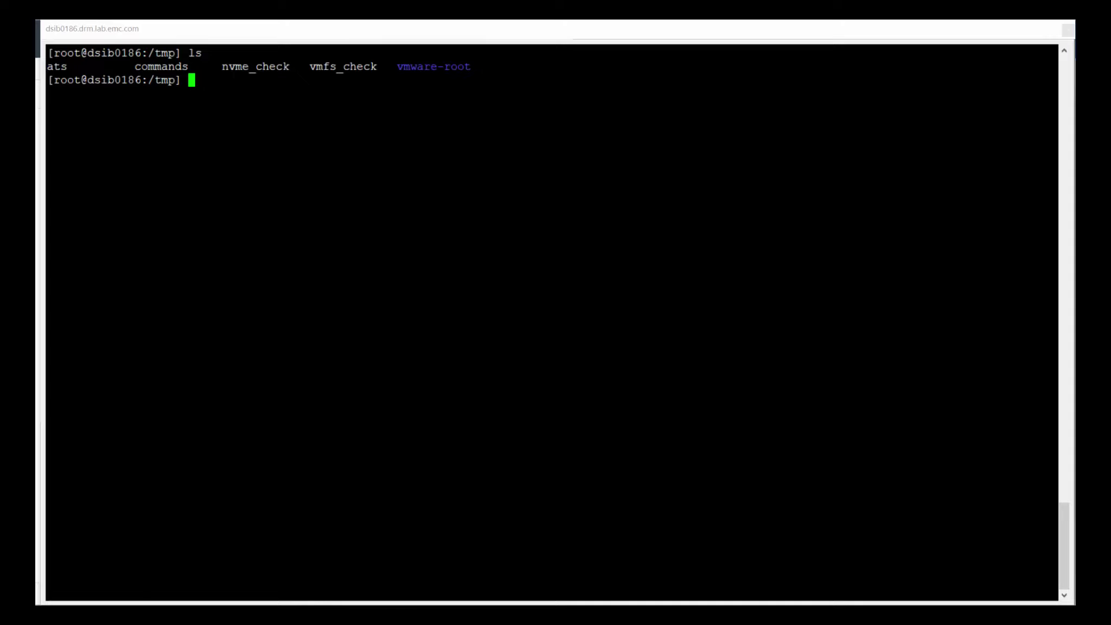
pyautogui.write('more at')
pyautogui.write('s')
pyautogui.press('Return')
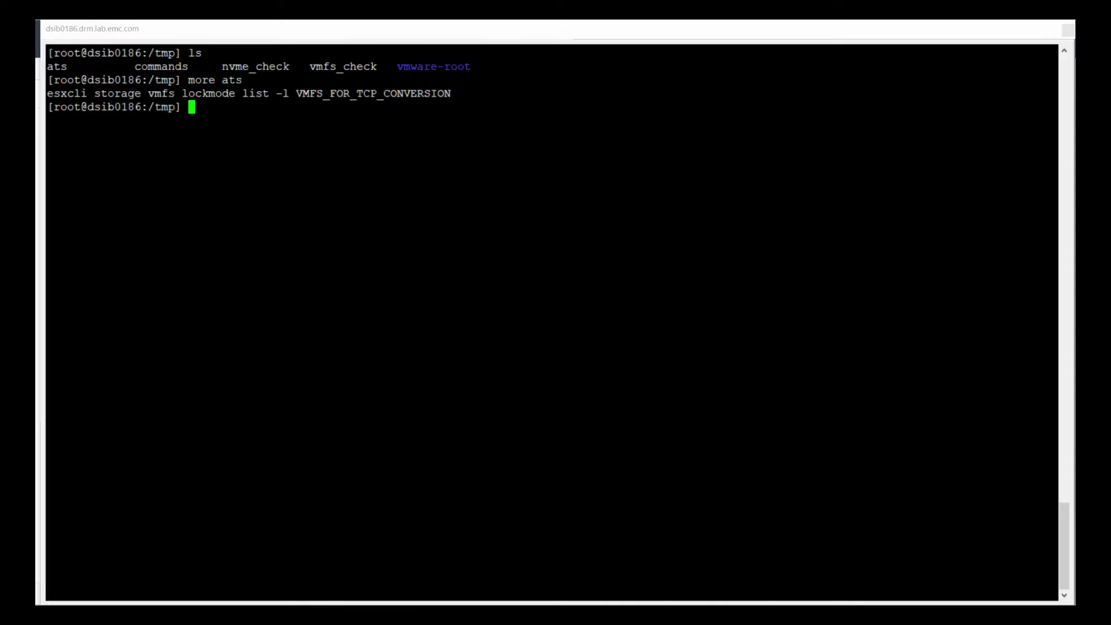
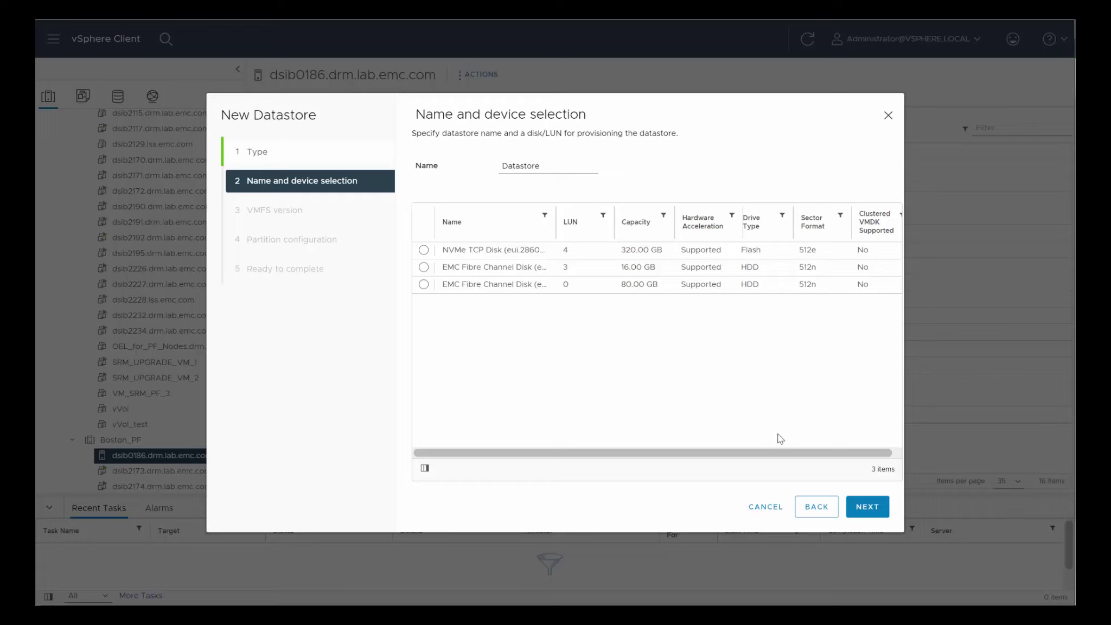
# Step: Hide the Hardware Acceleration, Drive Type, Sector Format and Clustered VMDK Supported columns in the new datastore's device list
pyautogui.moveTo(768, 453); pyautogui.dragTo(849, 454)
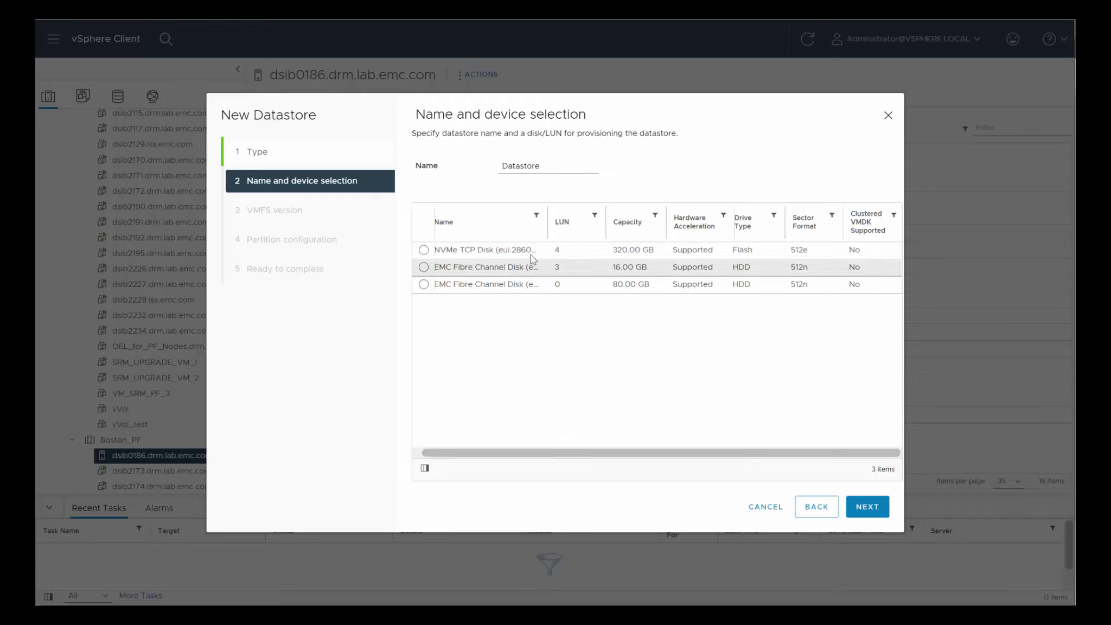
pyautogui.click(426, 469)
pyautogui.click(473, 408)
pyautogui.click(472, 394)
pyautogui.click(470, 380)
pyautogui.tripleClick(470, 365)
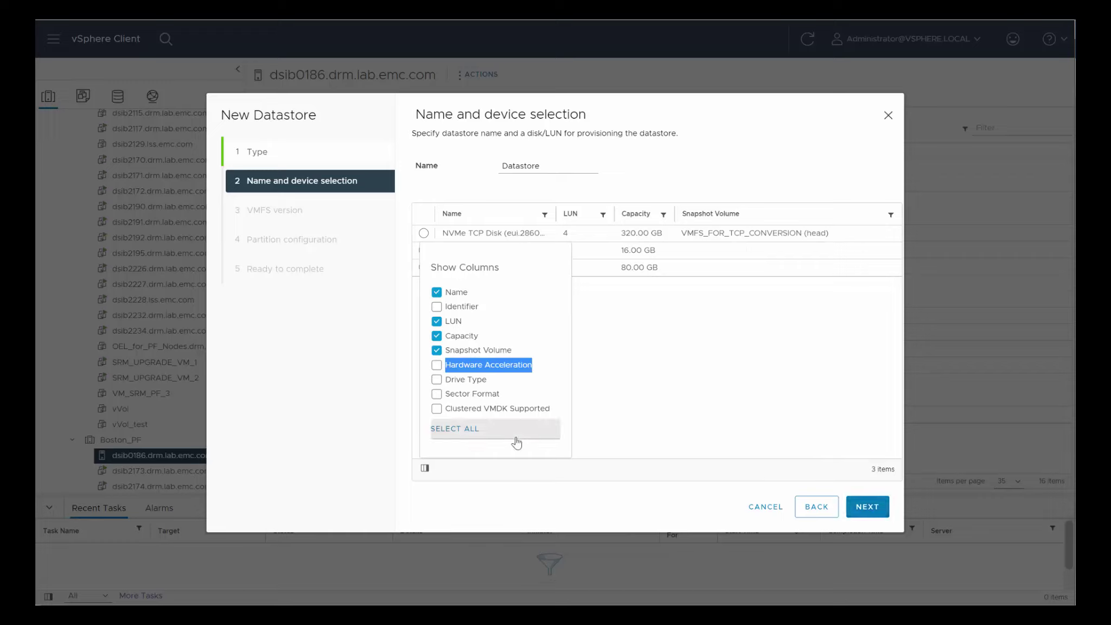
pyautogui.click(618, 374)
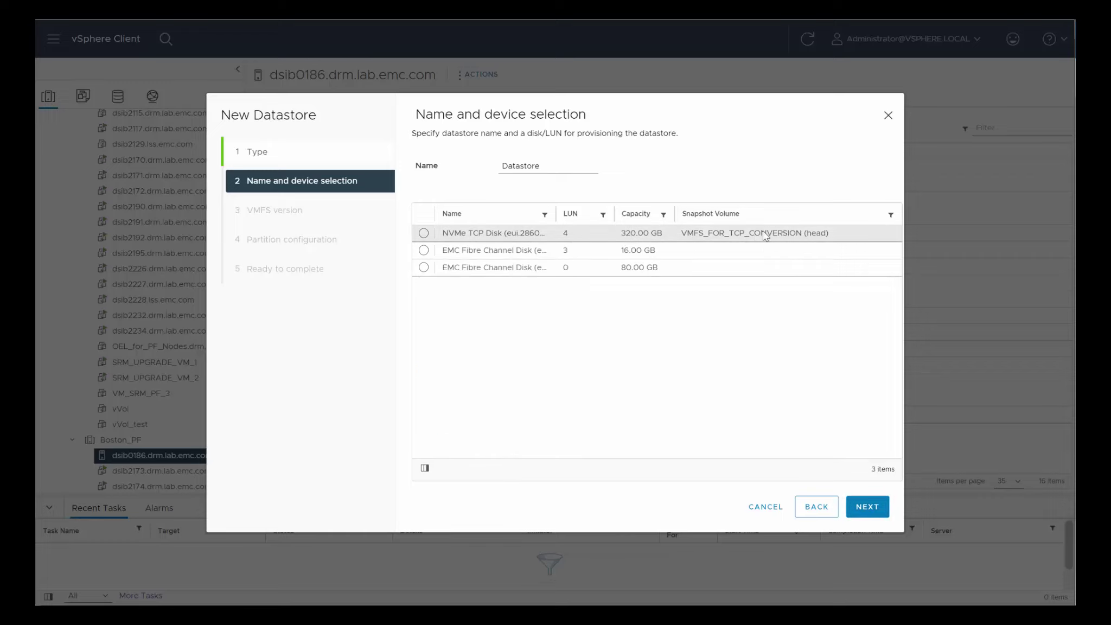
# Step: Mount the VMFS_FOR_TCP_CONVERSION snapshot volume from the 320 GB NVMe TCP disk on LUN 4, assigning a new signature
pyautogui.click(812, 241)
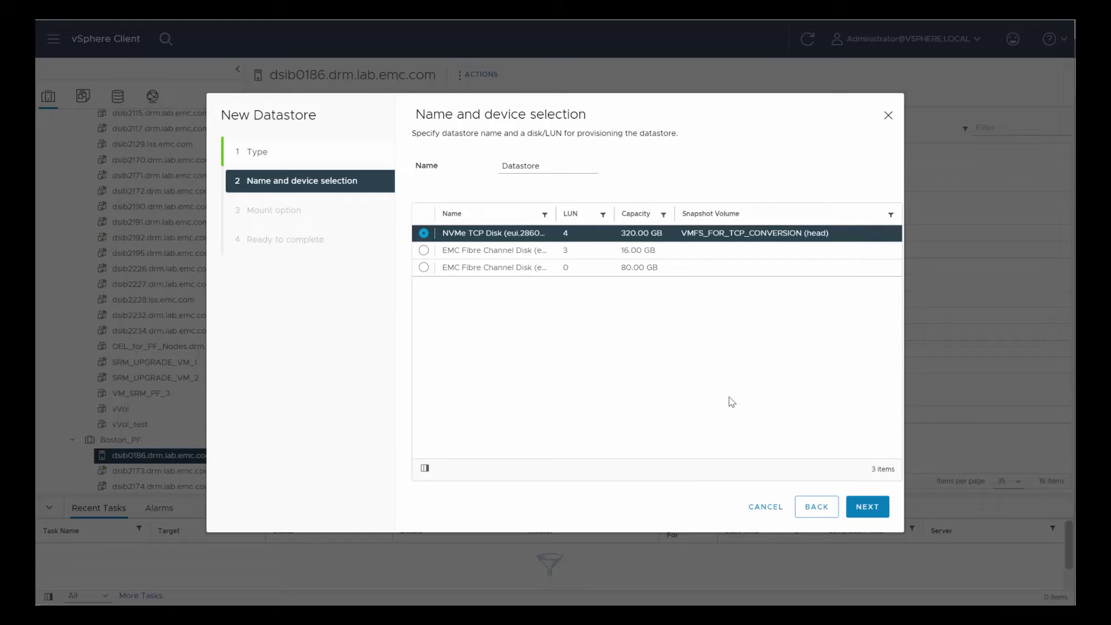
pyautogui.click(858, 510)
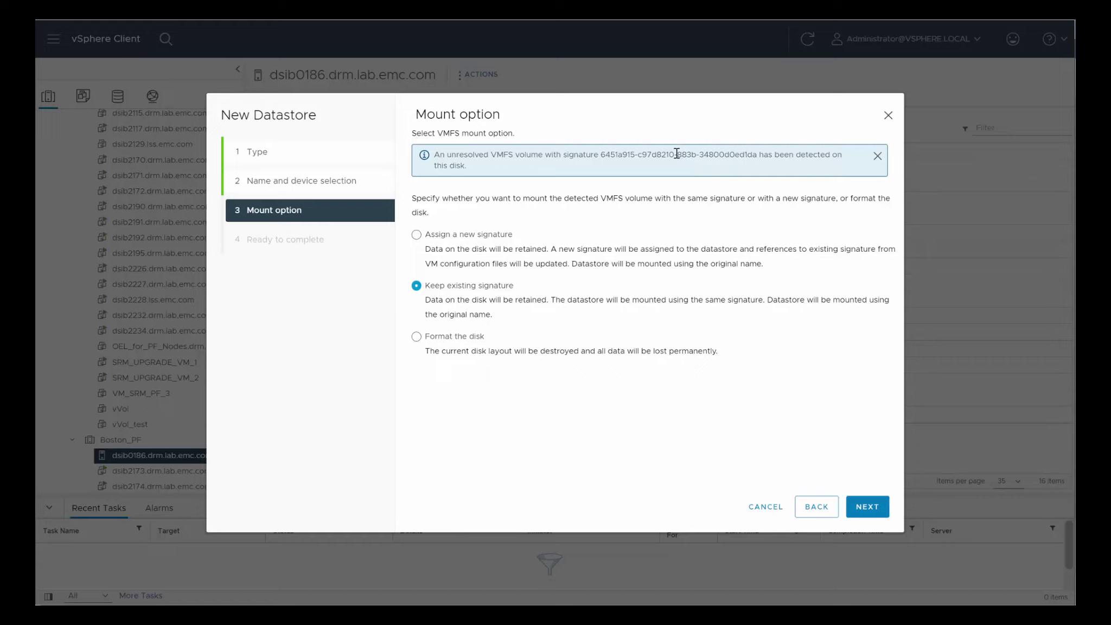
pyautogui.click(415, 236)
pyautogui.click(867, 506)
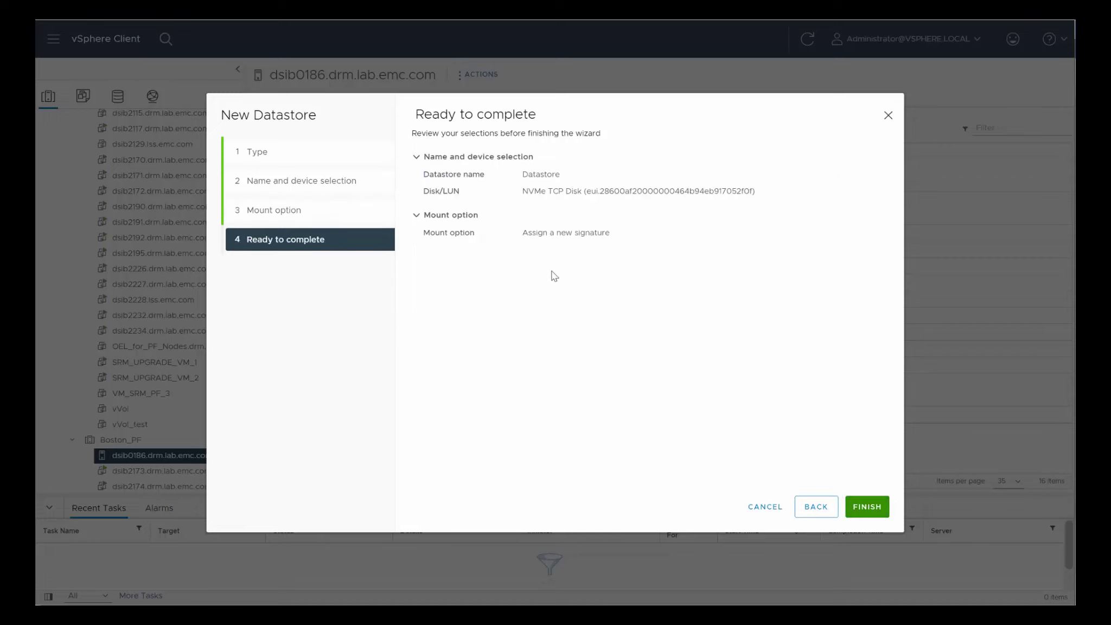
pyautogui.click(867, 507)
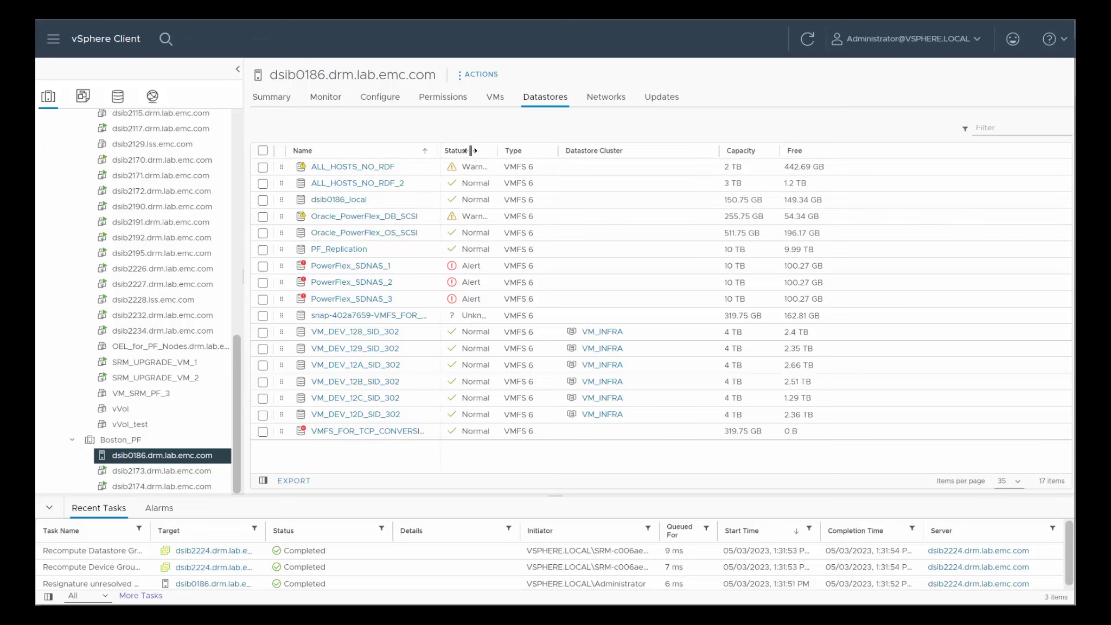
# Step: Widen the datastore list's name column and rename the snap-402a7659 datastore to VMFS_FOR_TCP_CONVERSION
pyautogui.moveTo(470, 151); pyautogui.dragTo(546, 151)
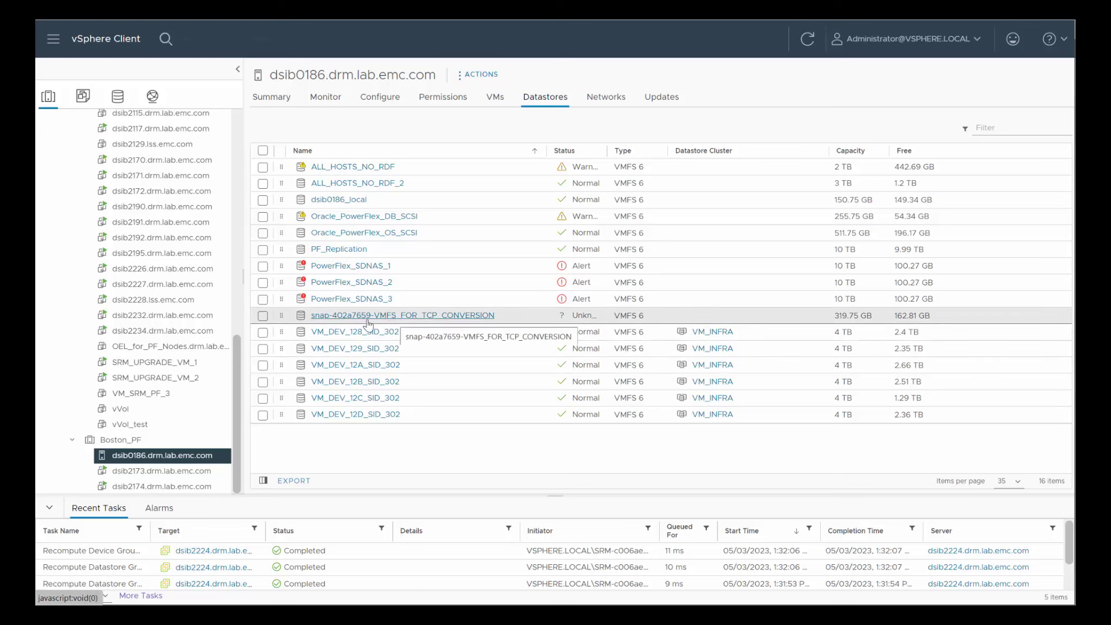
pyautogui.click(281, 312)
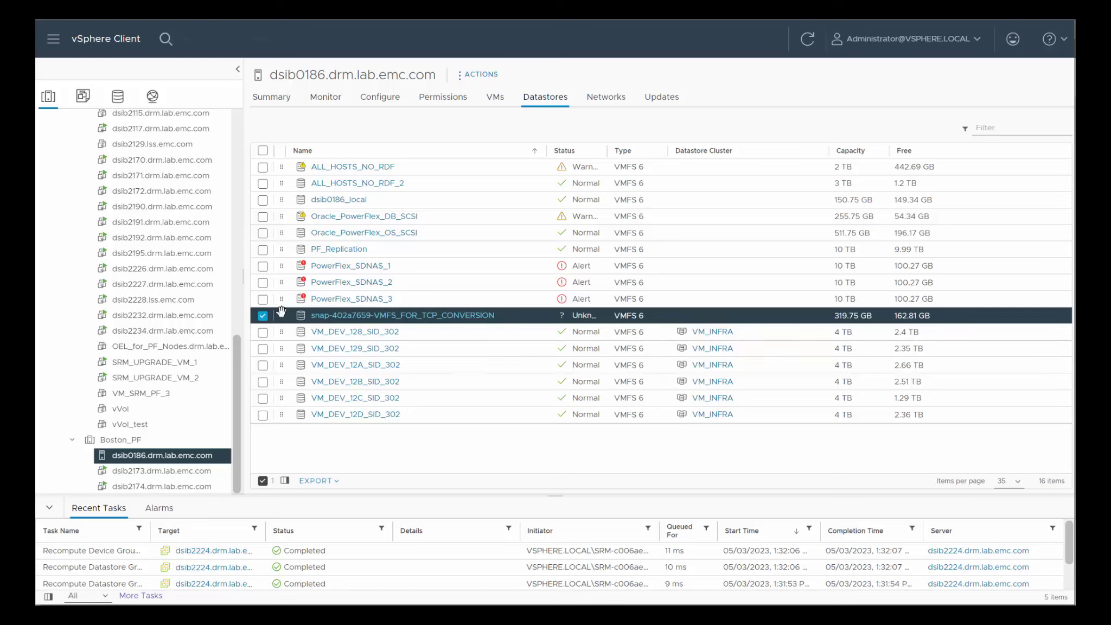
pyautogui.rightClick(321, 321)
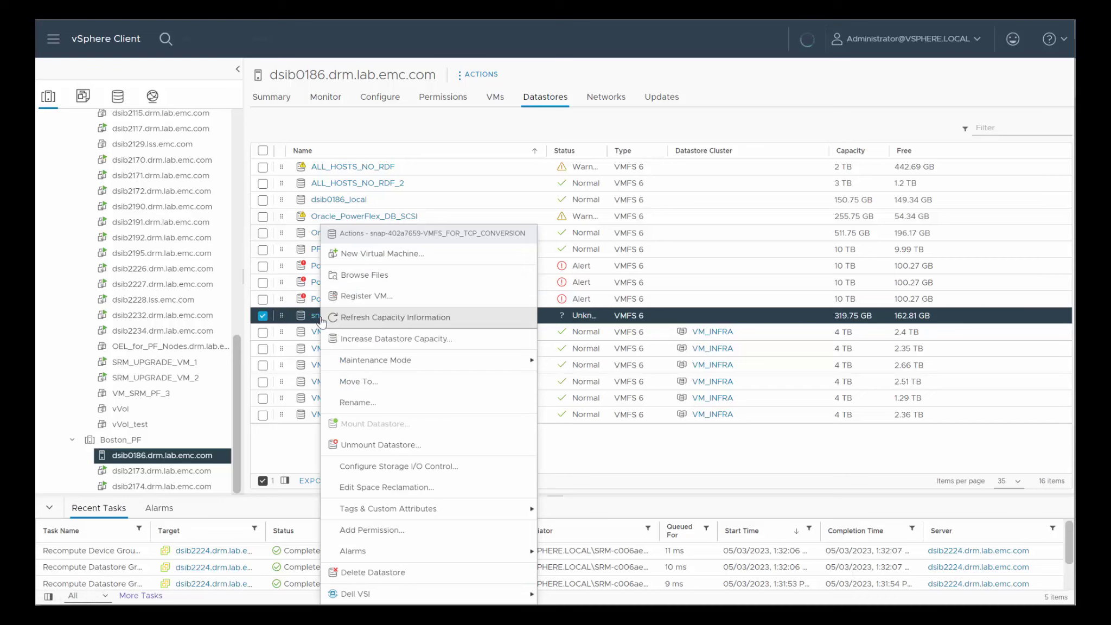
pyautogui.click(359, 402)
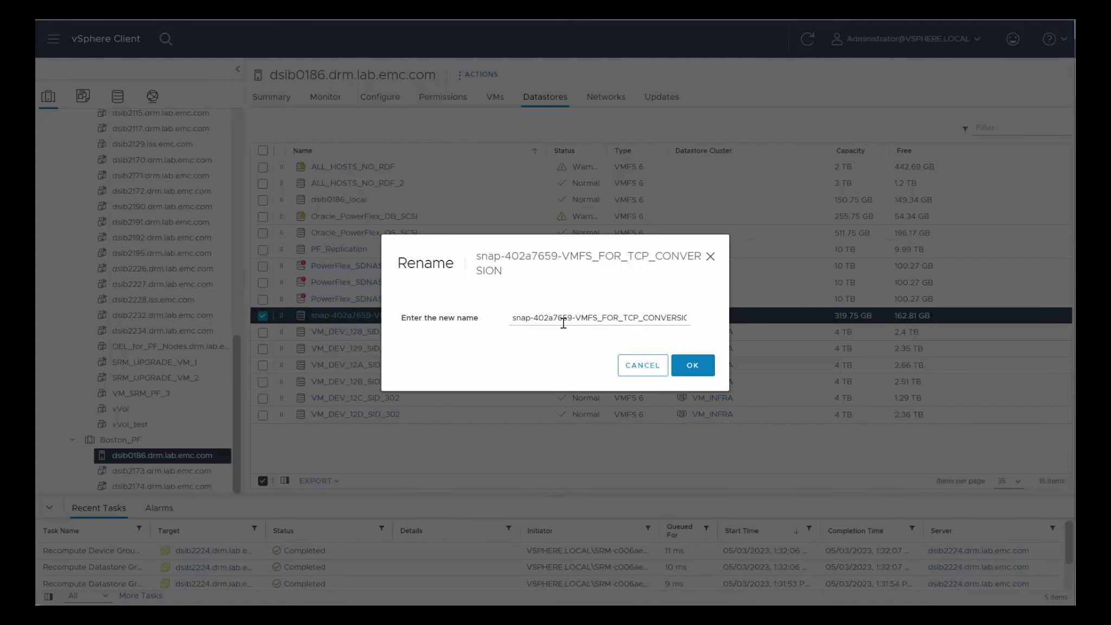
pyautogui.moveTo(577, 320); pyautogui.dragTo(365, 331)
pyautogui.press('BackSpace')
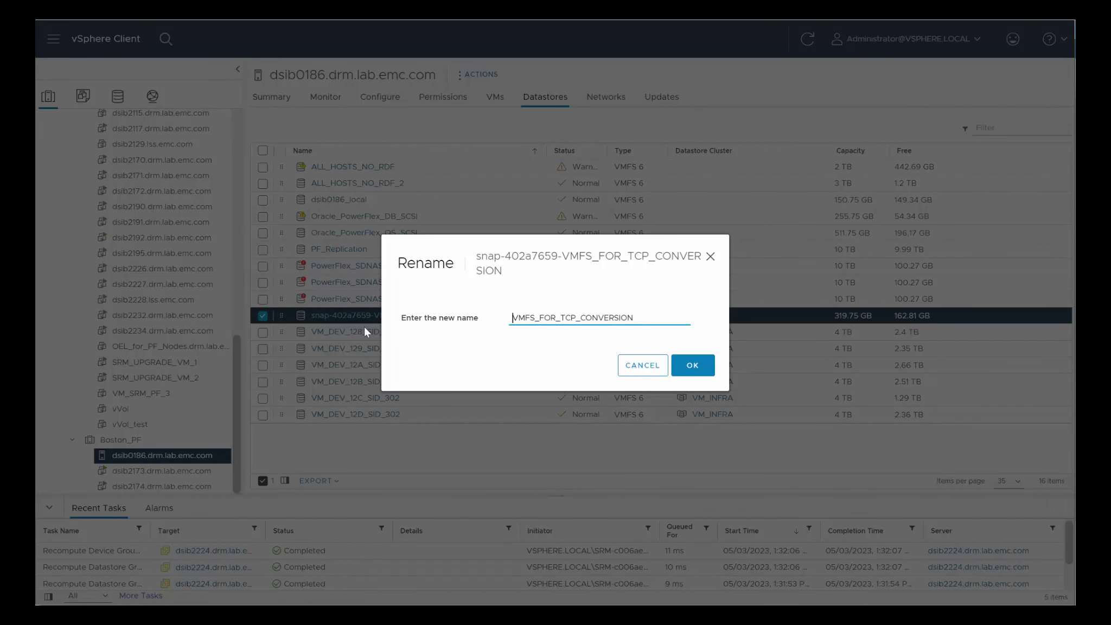
pyautogui.click(701, 365)
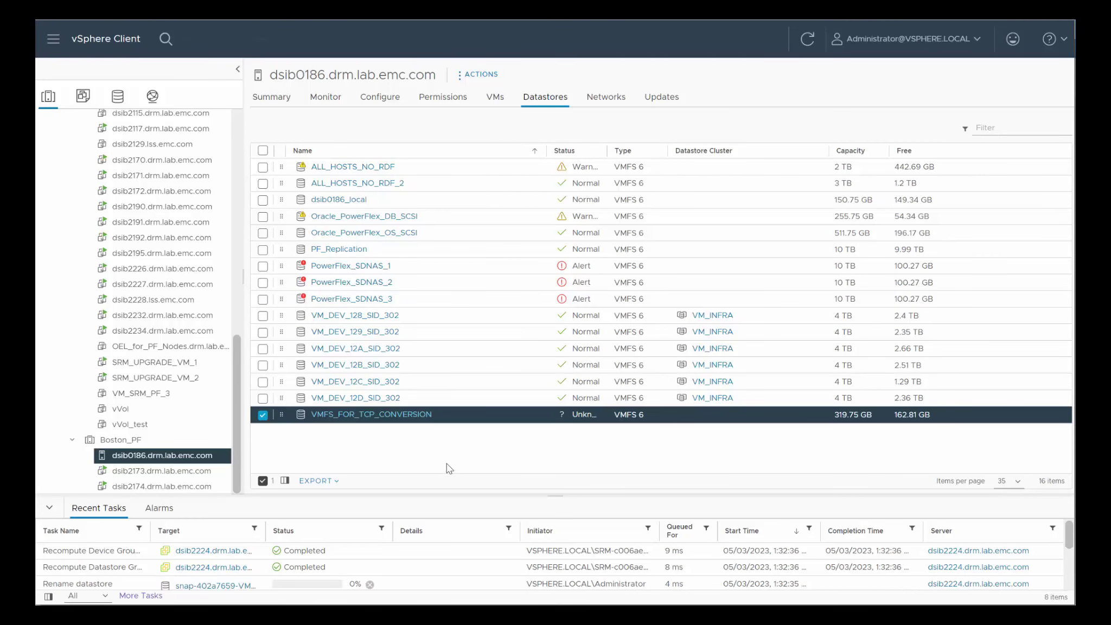
# Step: Browse the VMFS_FOR_TCP_CONVERSION datastore's files to the dsib2029.drm.lab.emc.com folder and widen the name column to show full file names
pyautogui.click(373, 415)
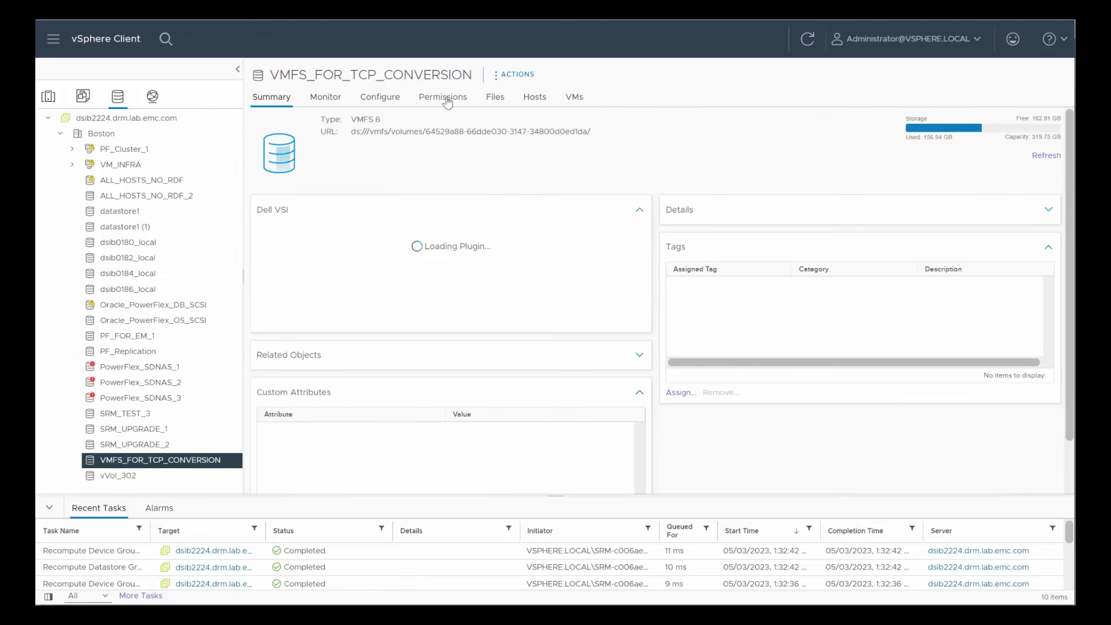
pyautogui.click(495, 96)
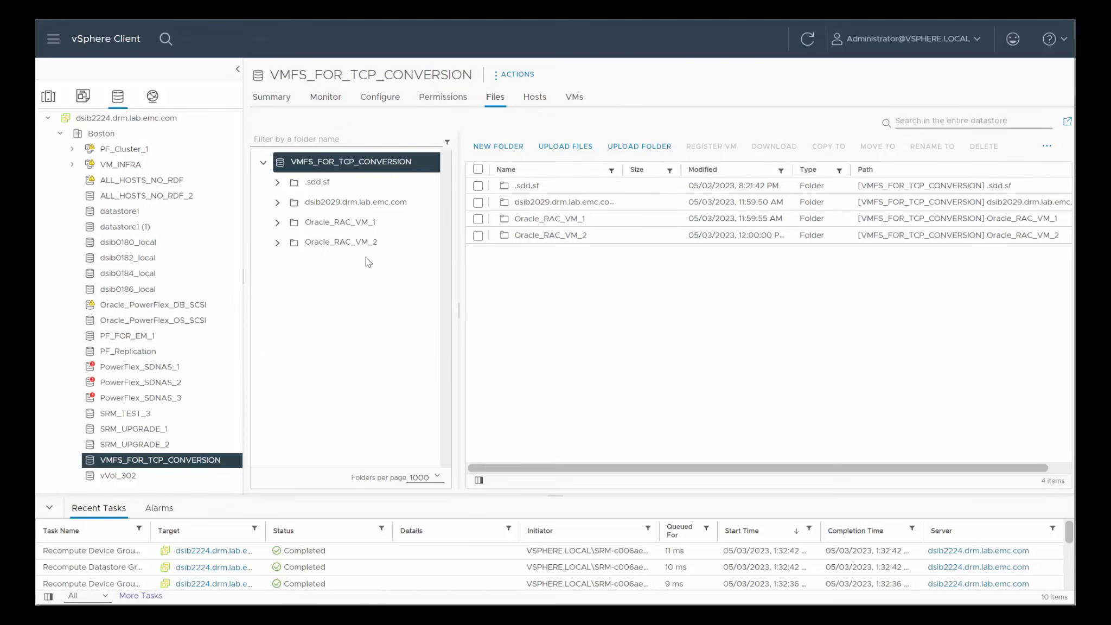
pyautogui.click(359, 204)
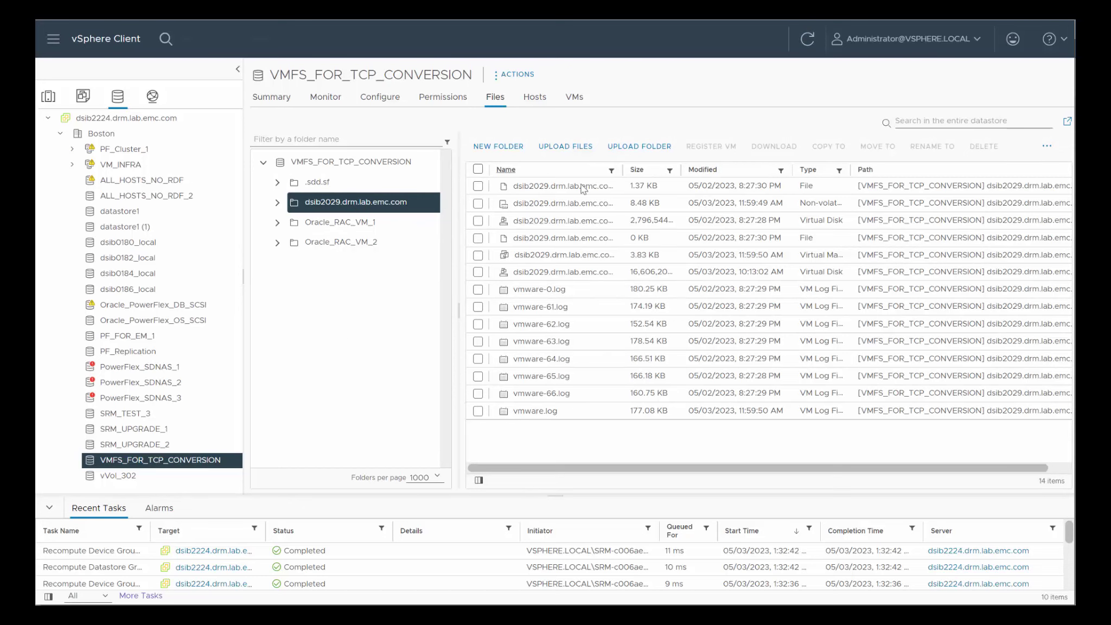
pyautogui.moveTo(624, 169); pyautogui.dragTo(732, 170)
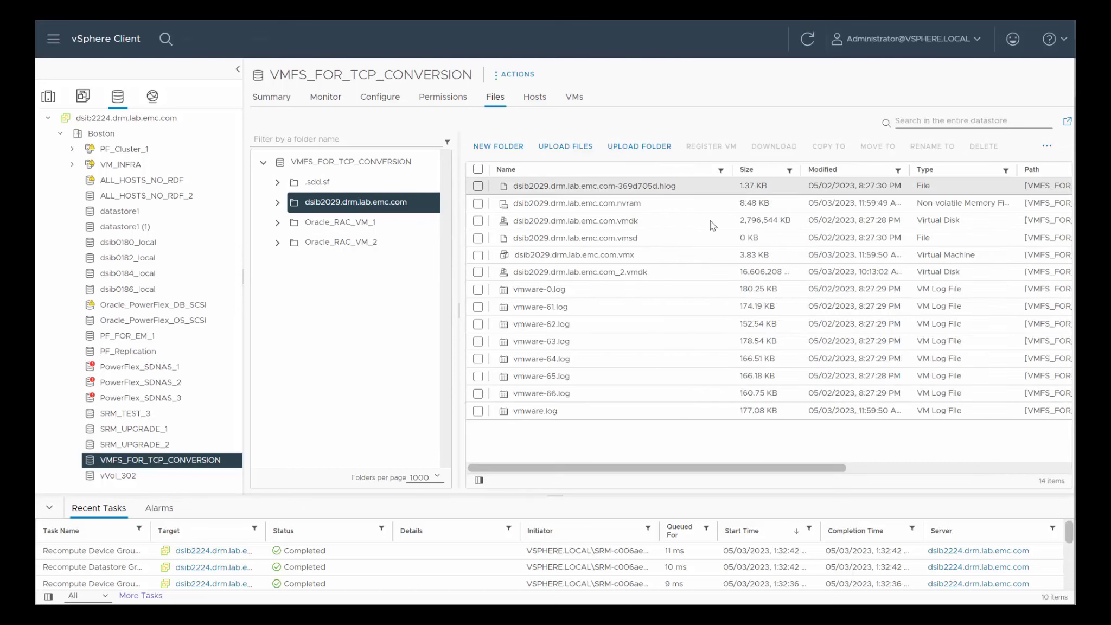
# Step: Register the VM from dsib2029.drm.lab.emc.com.vmx in the Boston datacenter, keeping its name, on host dsib0186.drm.lab.emc.com in Boston_PF
pyautogui.click(479, 255)
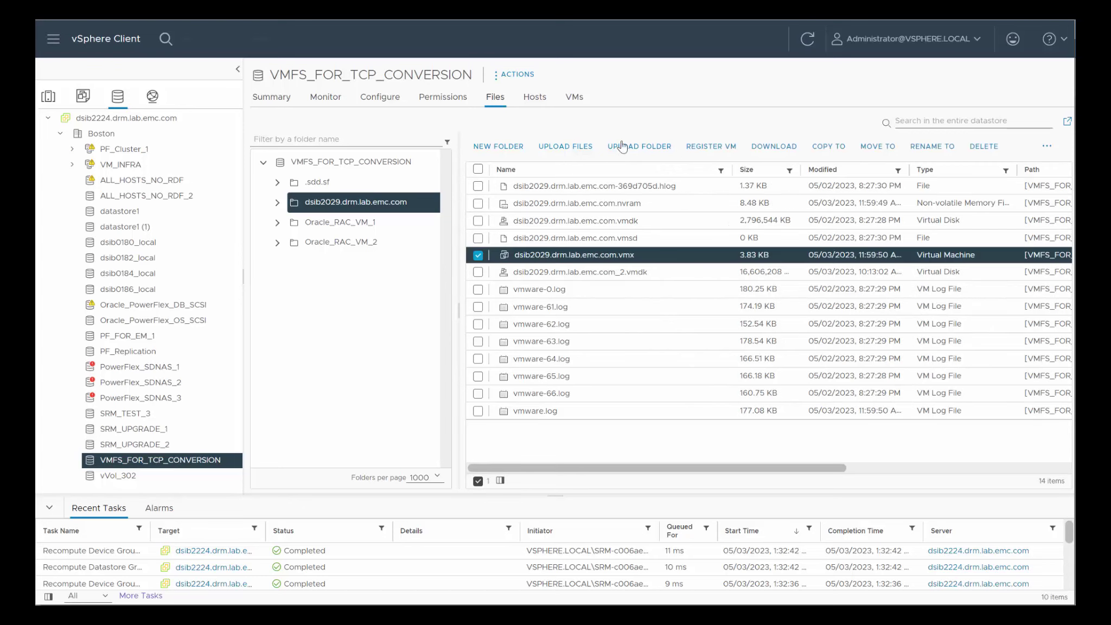
pyautogui.click(713, 148)
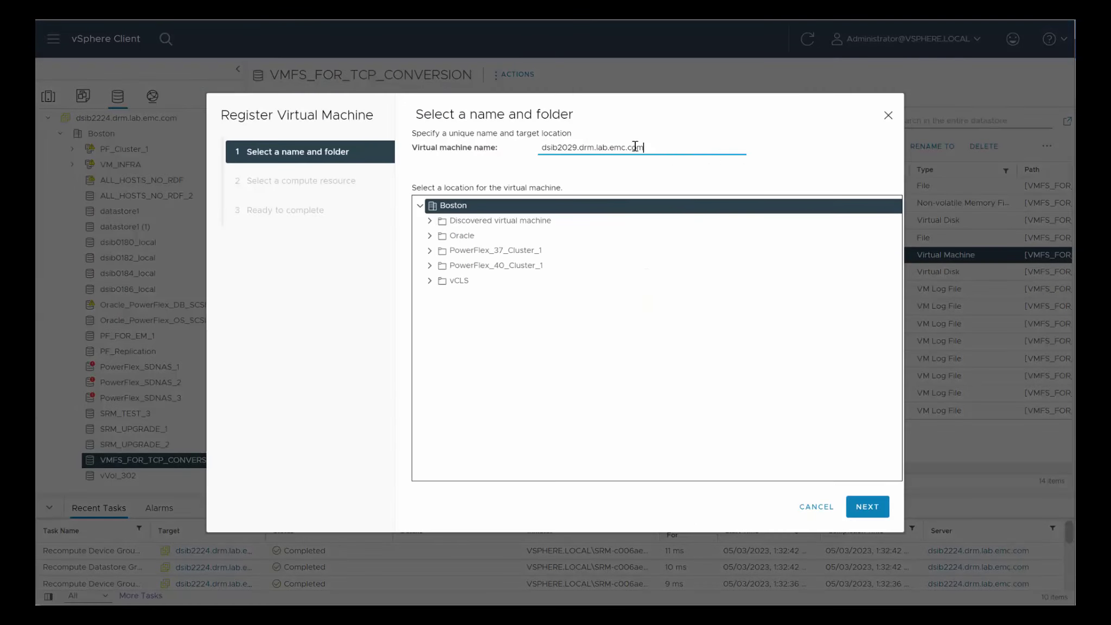
pyautogui.click(879, 512)
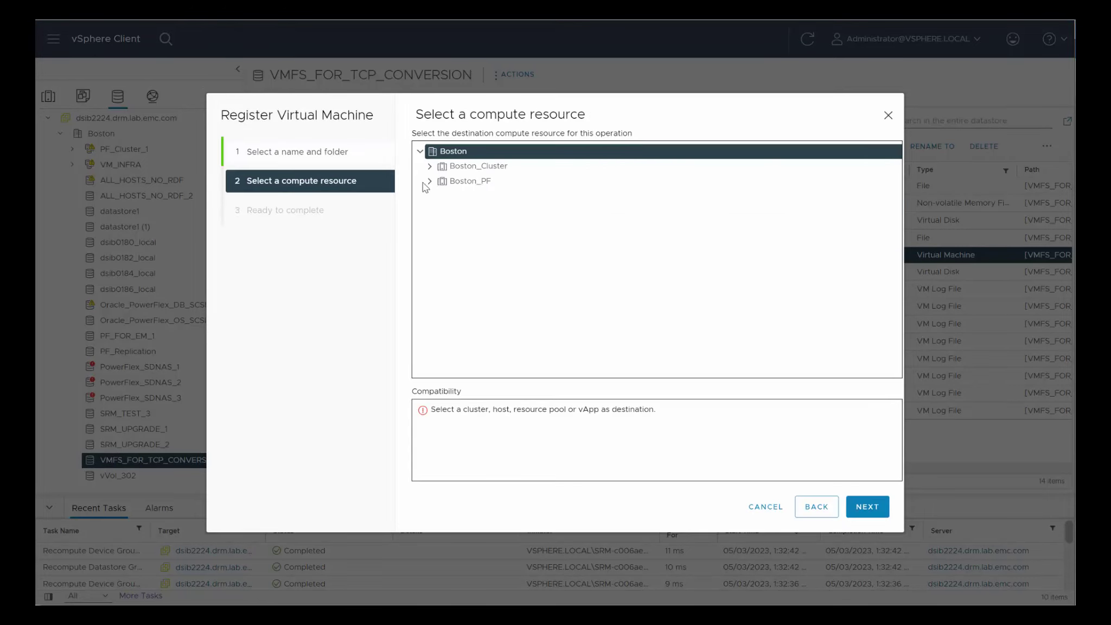
pyautogui.click(430, 181)
pyautogui.click(472, 198)
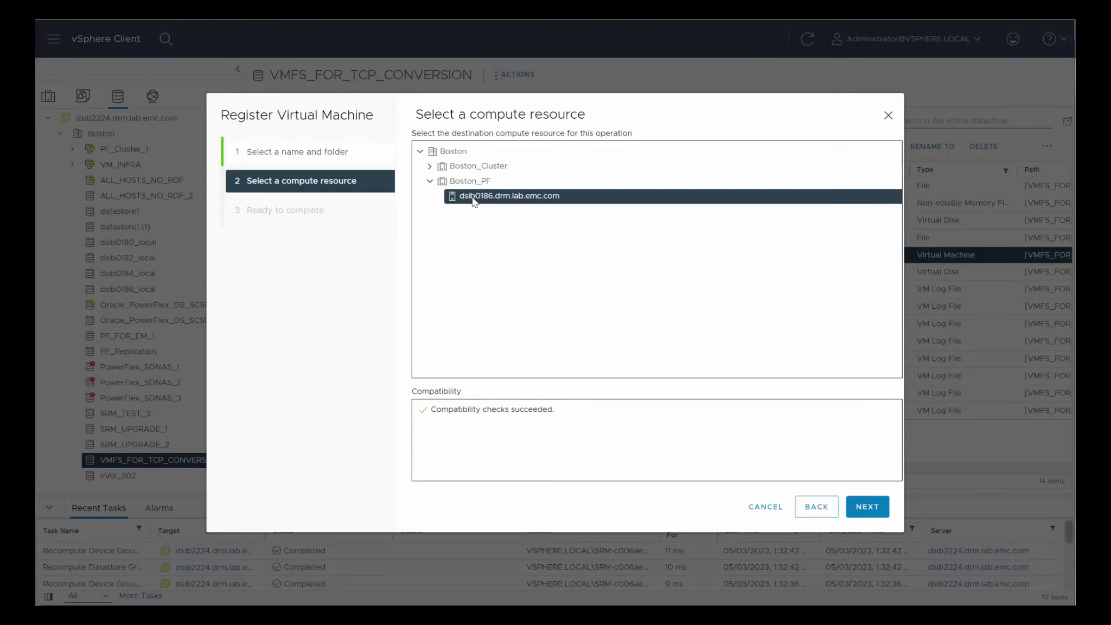
pyautogui.click(869, 510)
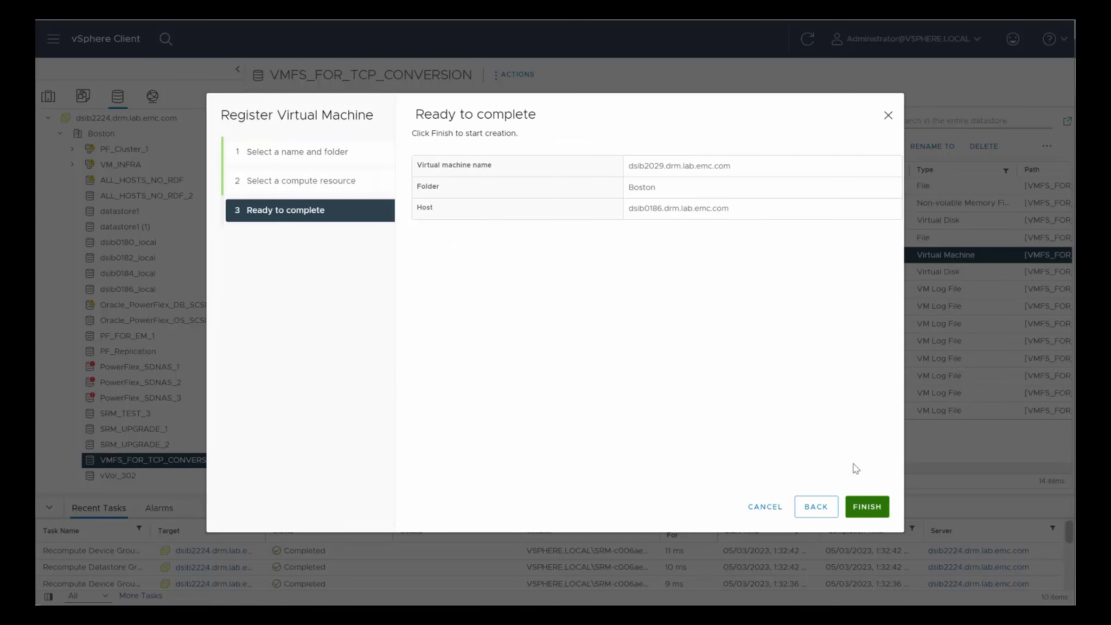
pyautogui.click(867, 507)
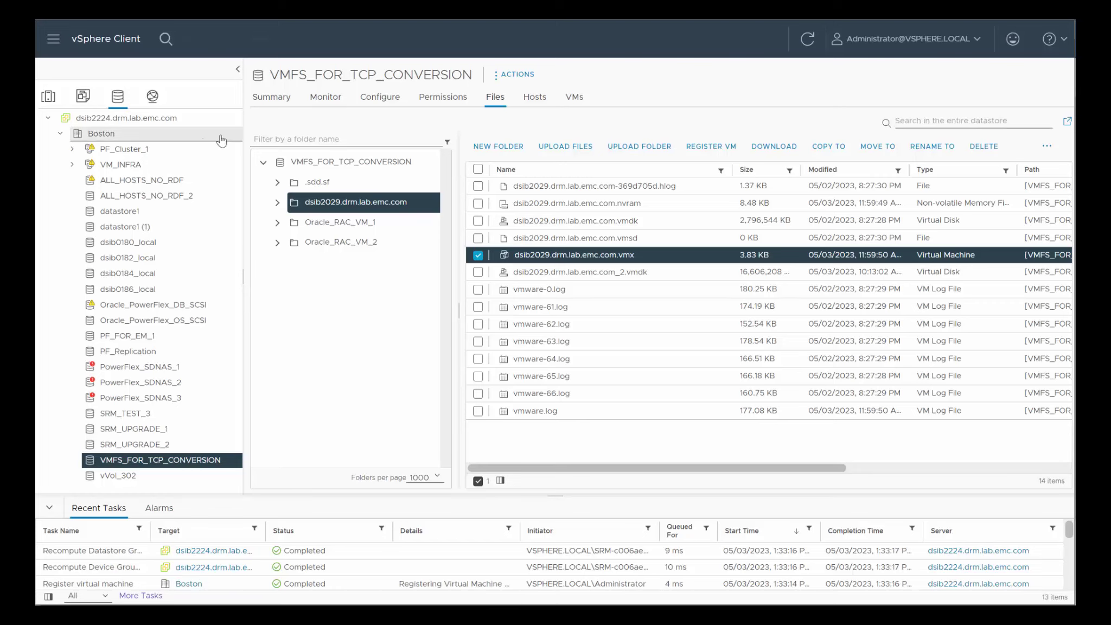
# Step: Power on the dsib2029.drm.lab.emc.com virtual machine from the VM list of host dsib0186.drm.lab.emc.com
pyautogui.click(83, 96)
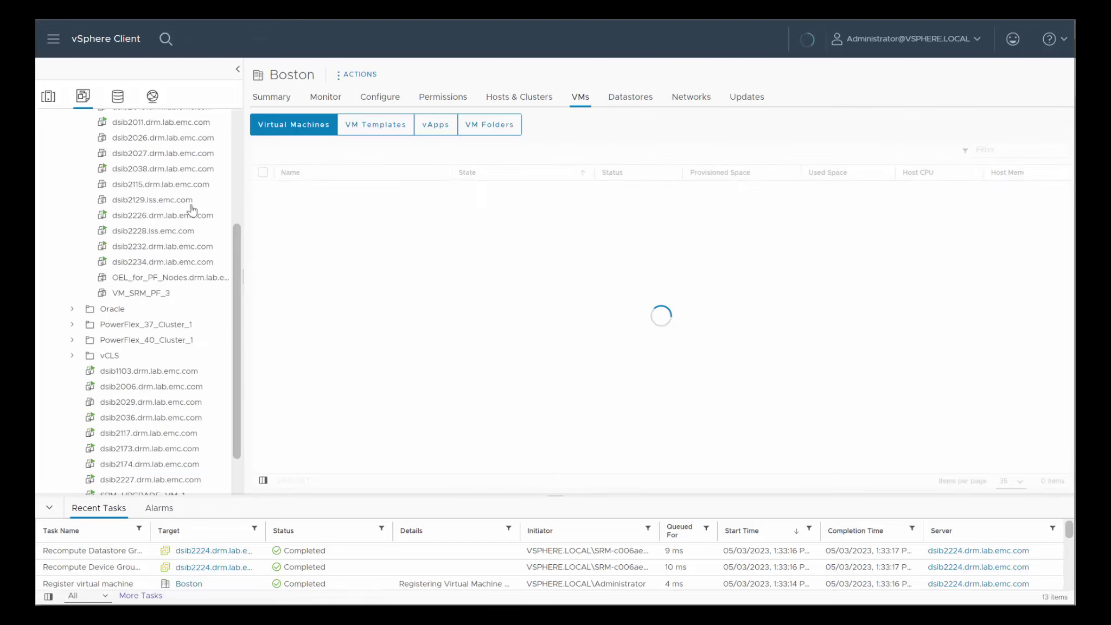
pyautogui.click(49, 96)
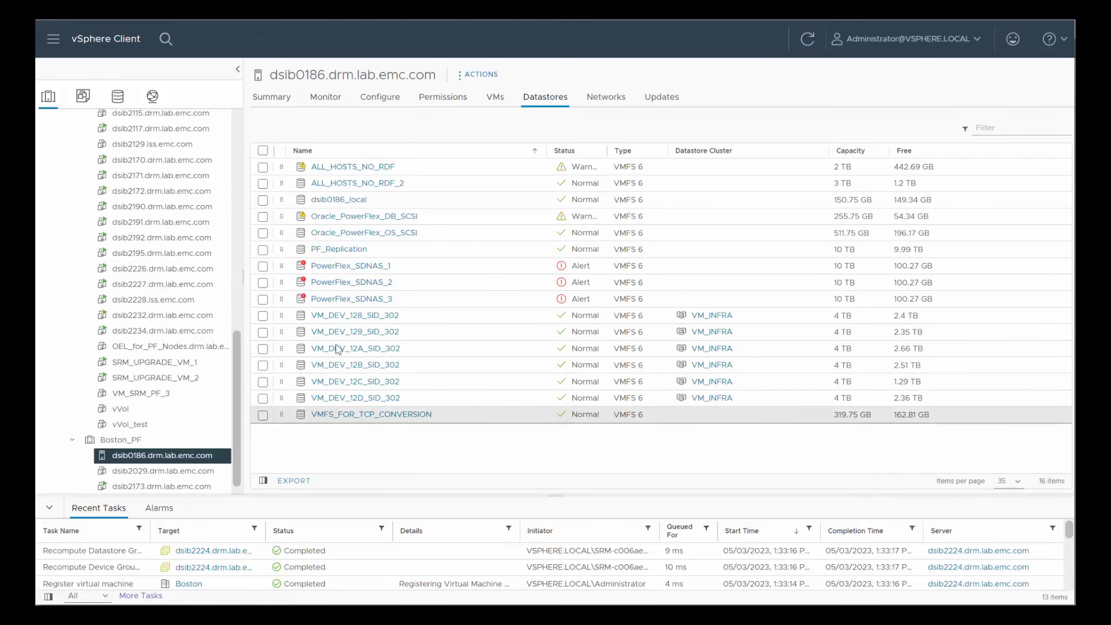
pyautogui.click(495, 102)
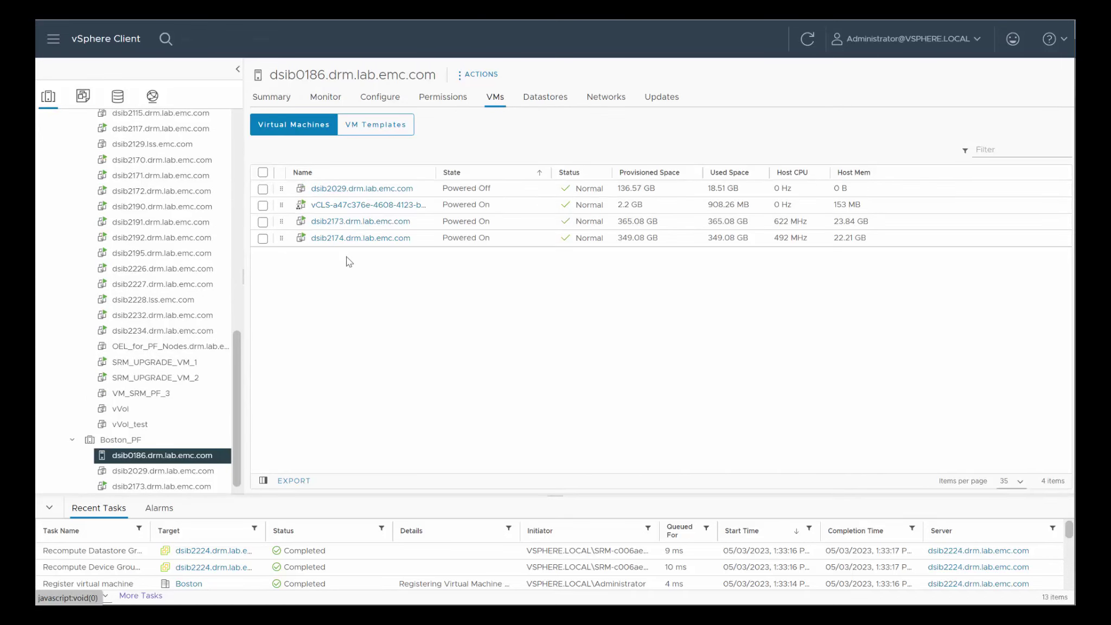
pyautogui.click(311, 187)
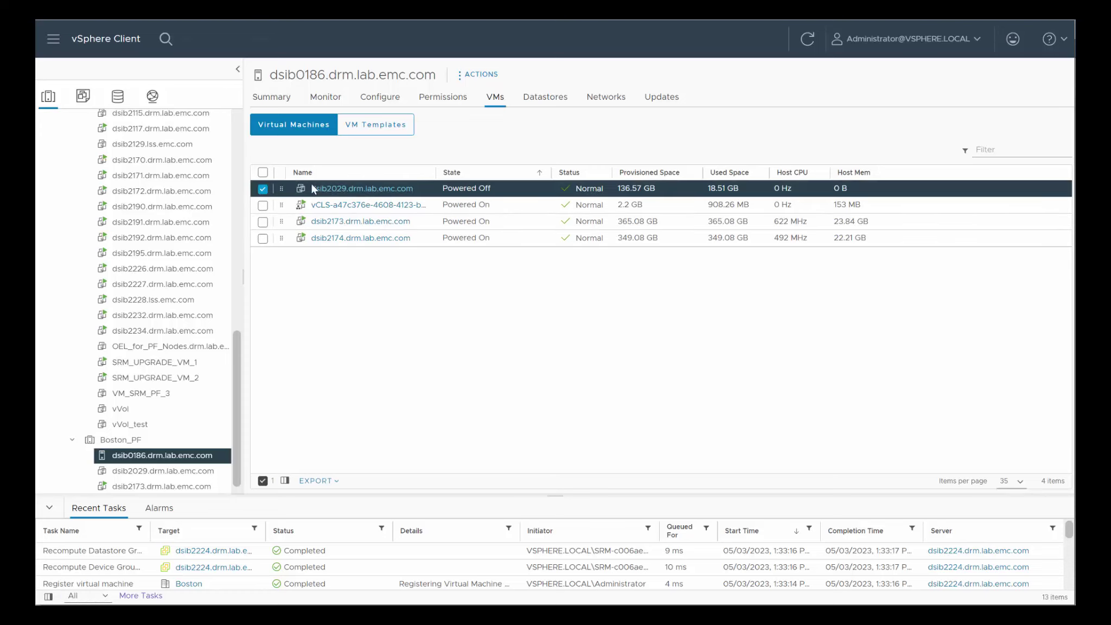
pyautogui.rightClick(340, 194)
pyautogui.moveTo(417, 108)
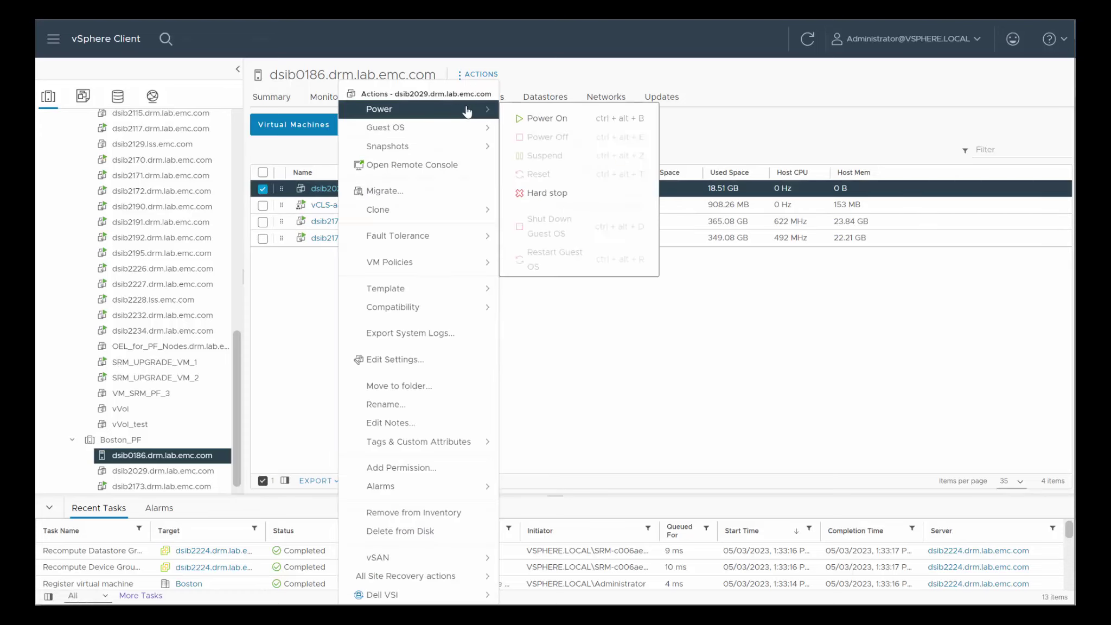
pyautogui.click(519, 117)
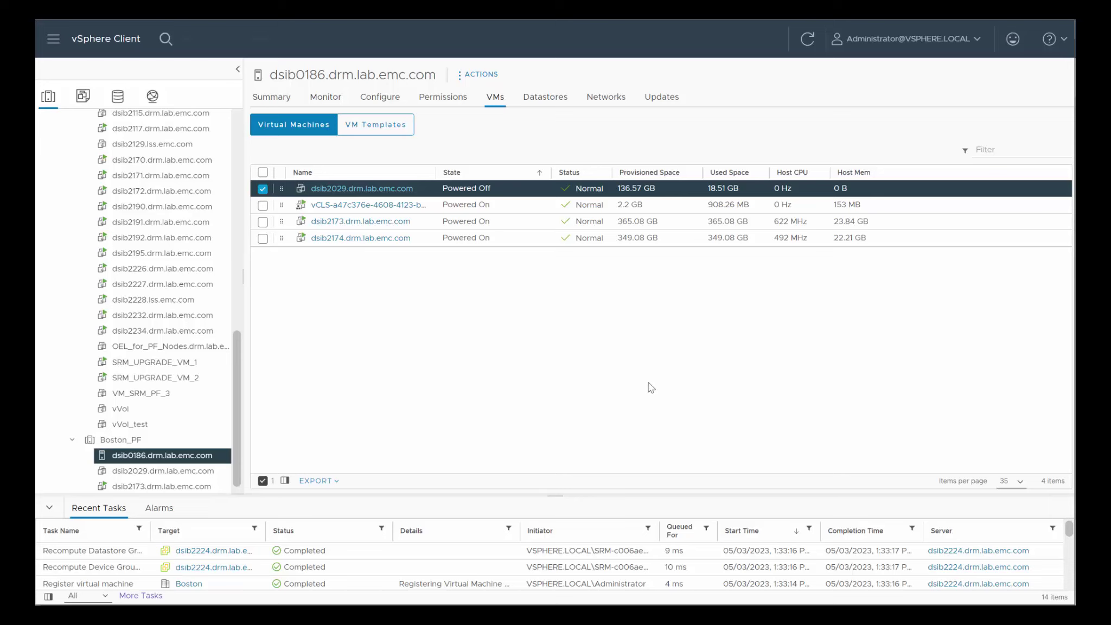
# Step: Answer the pending moved-or-copied question on dsib2029.drm.lab.emc.com with "I Copied It"
pyautogui.click(273, 100)
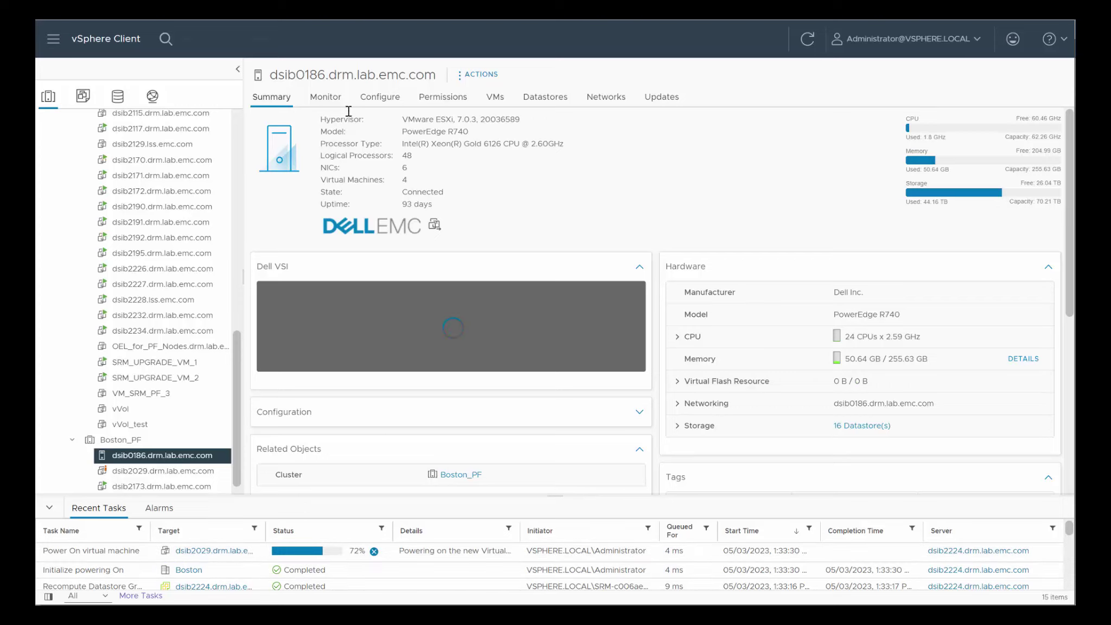
pyautogui.click(324, 97)
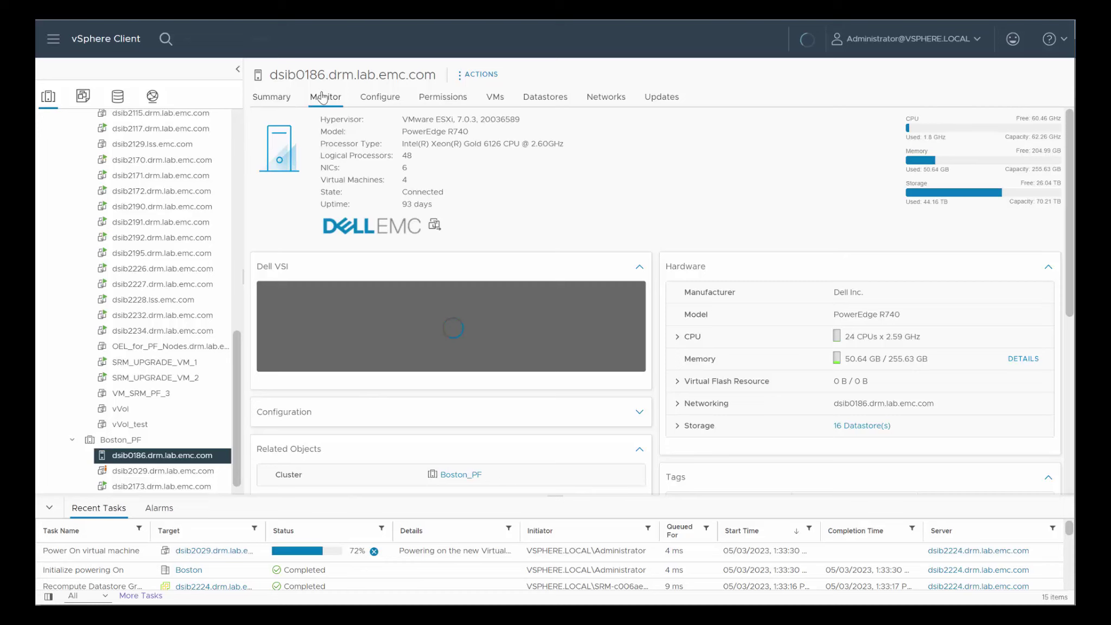
pyautogui.click(137, 473)
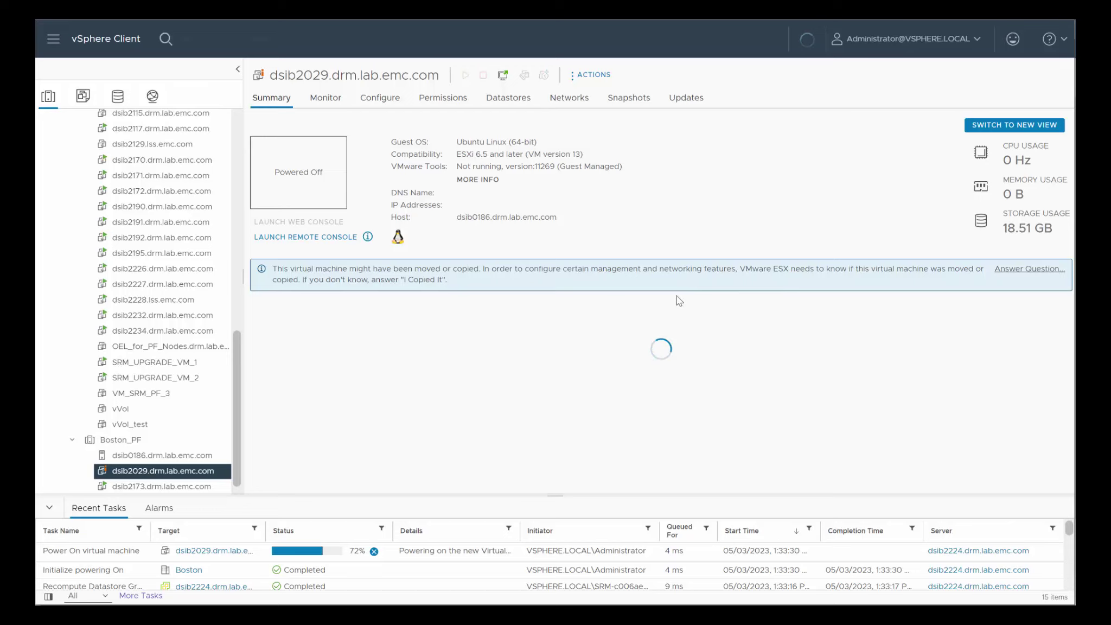
pyautogui.click(1030, 269)
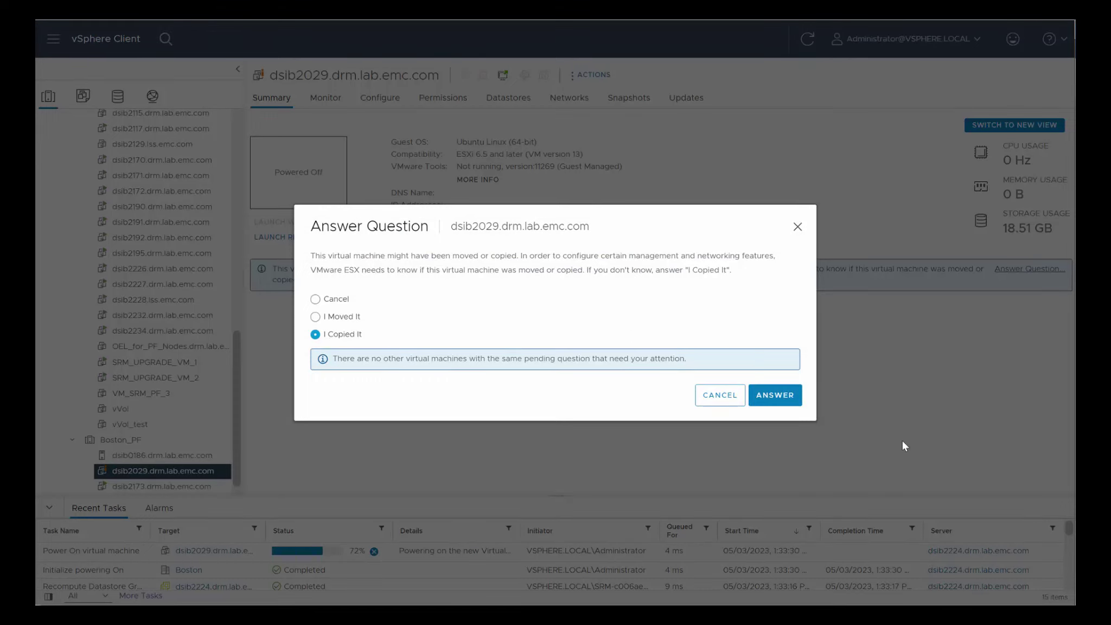
pyautogui.click(779, 402)
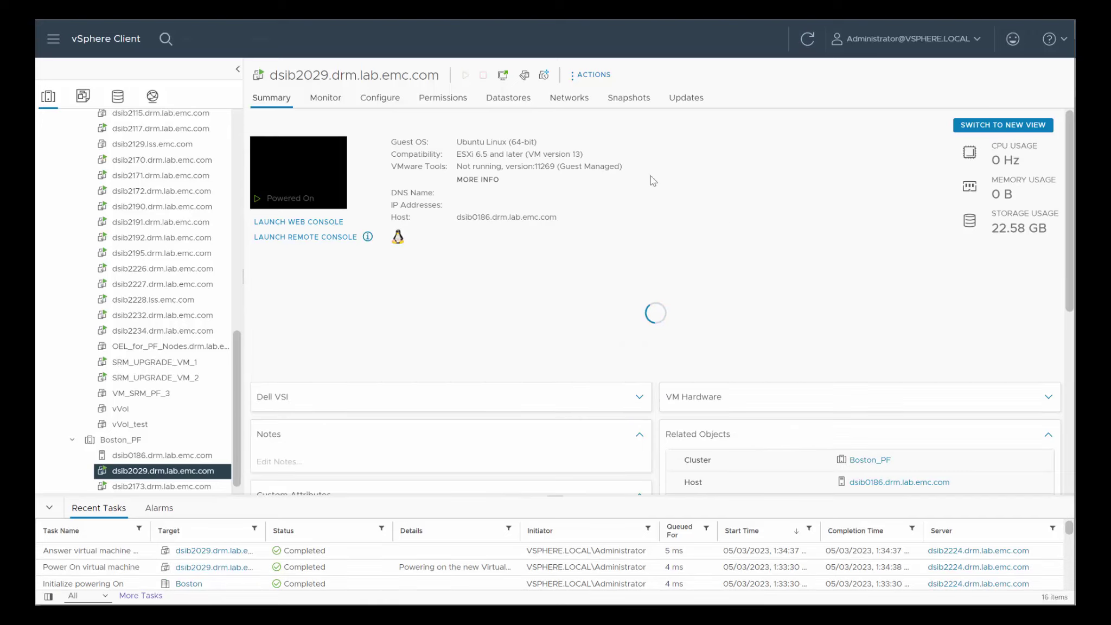
# Step: Register Oracle_RAC_VM_1.vmx from VMFS_FOR_TCP_CONVERSION in the Boston datacenter, keeping its name, on host dsib0186.drm.lab.emc.com in Boston_PF
pyautogui.click(123, 103)
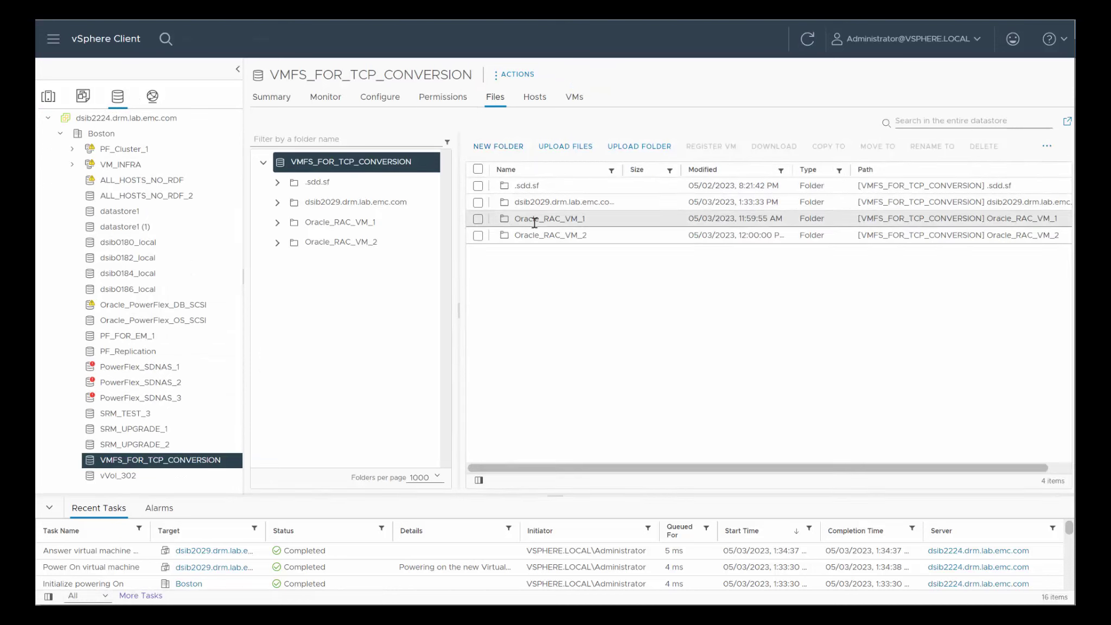
pyautogui.click(349, 228)
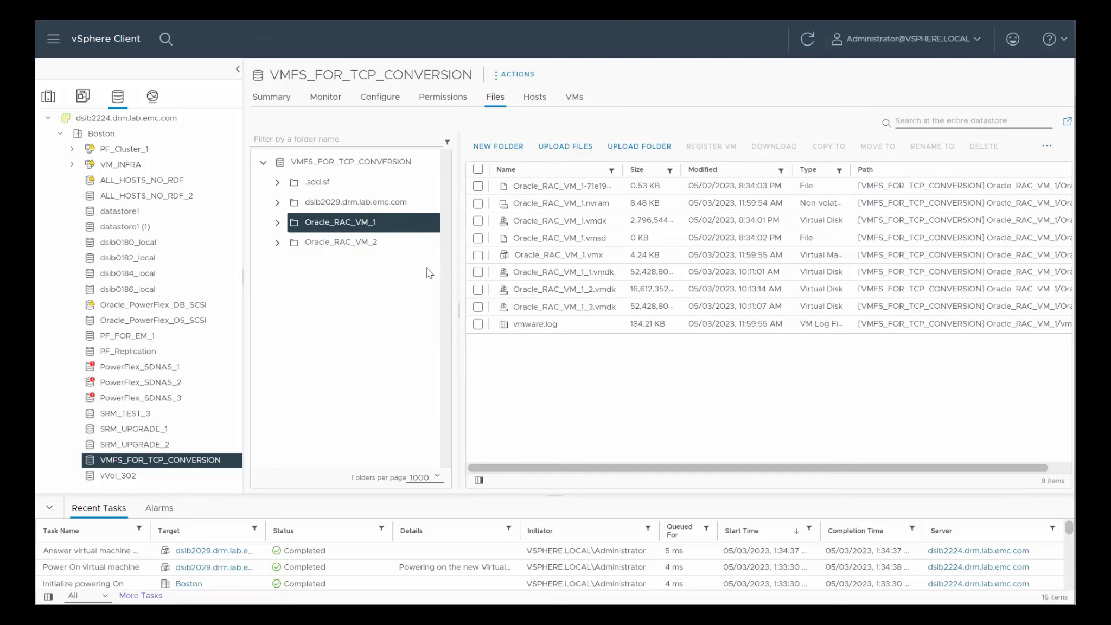
pyautogui.click(478, 255)
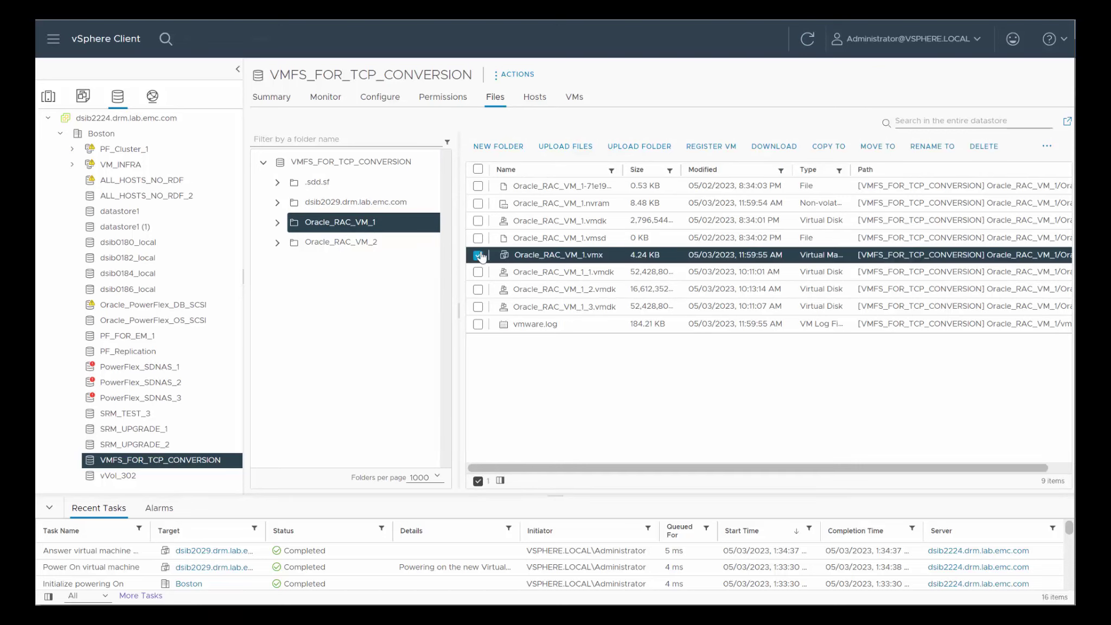
pyautogui.click(724, 156)
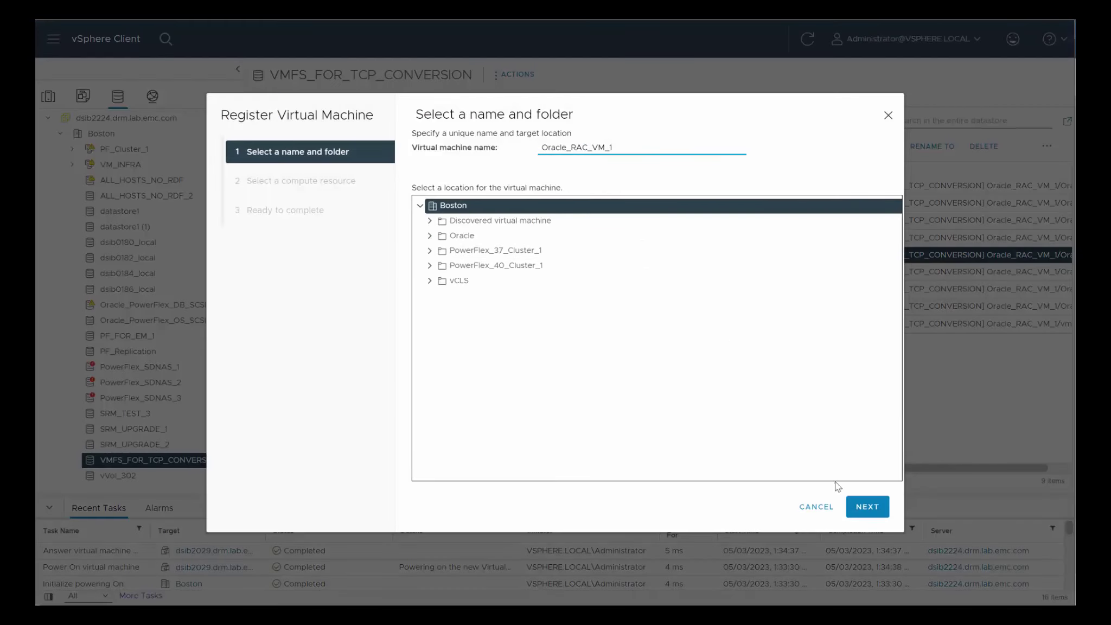
pyautogui.click(866, 510)
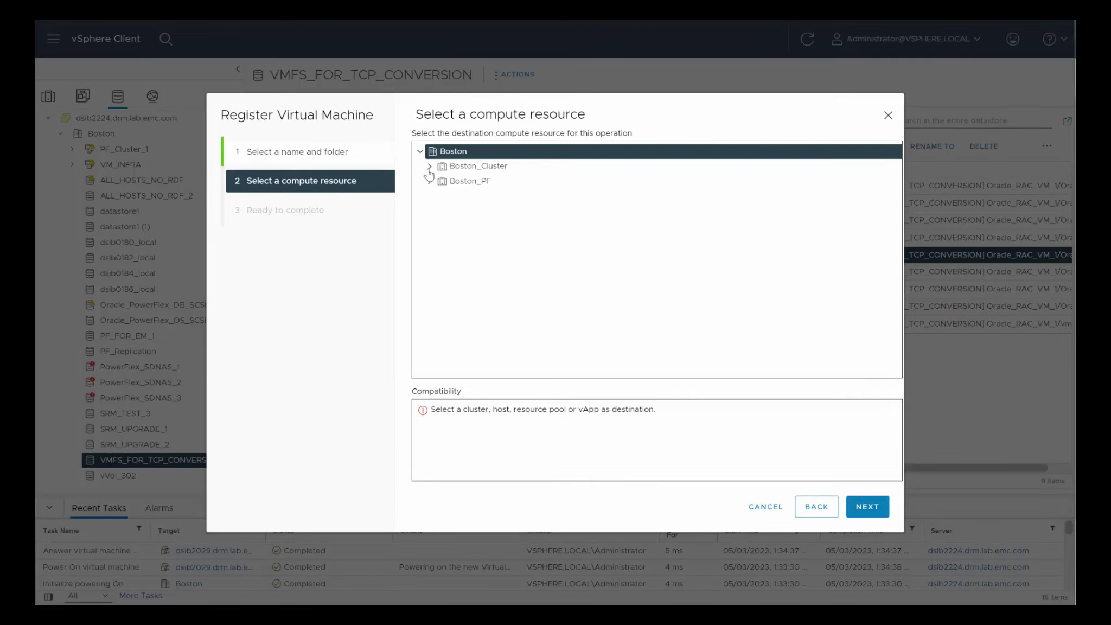
pyautogui.click(430, 181)
pyautogui.click(481, 198)
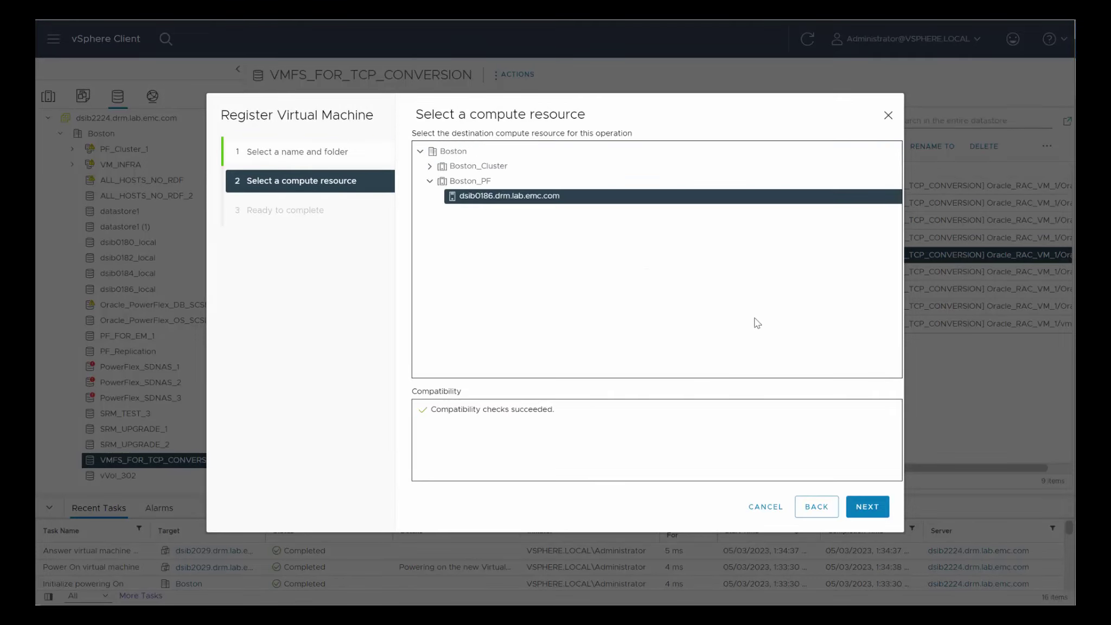
pyautogui.click(877, 504)
pyautogui.click(873, 506)
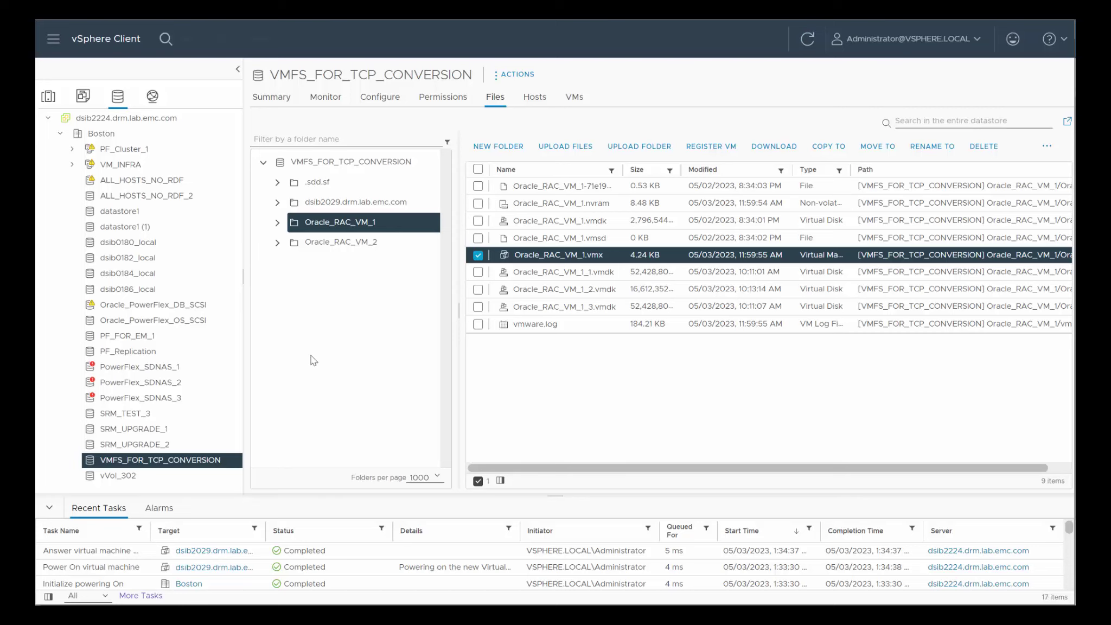
# Step: Review the virtual hardware and hard disks in the Oracle_RAC_VM_1 settings without changing anything
pyautogui.click(47, 97)
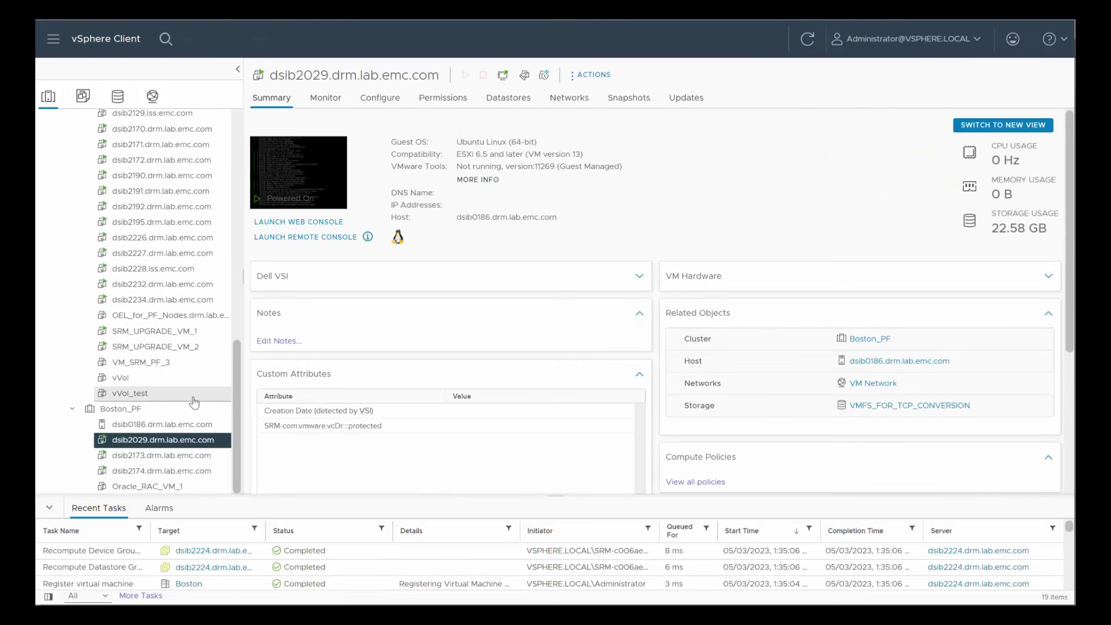
pyautogui.rightClick(166, 487)
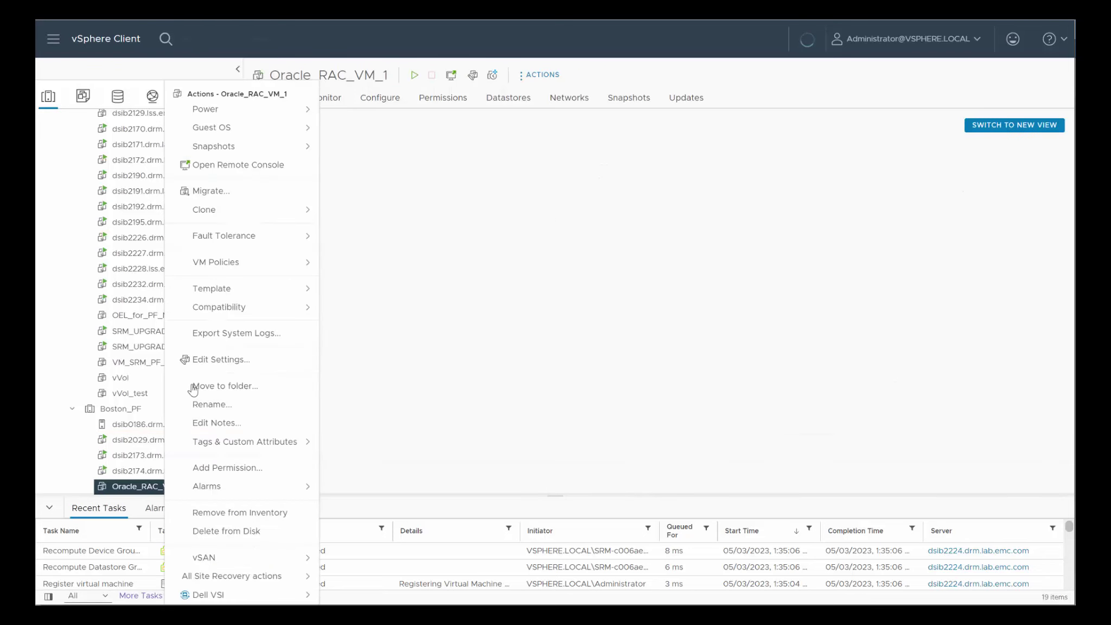
pyautogui.click(209, 355)
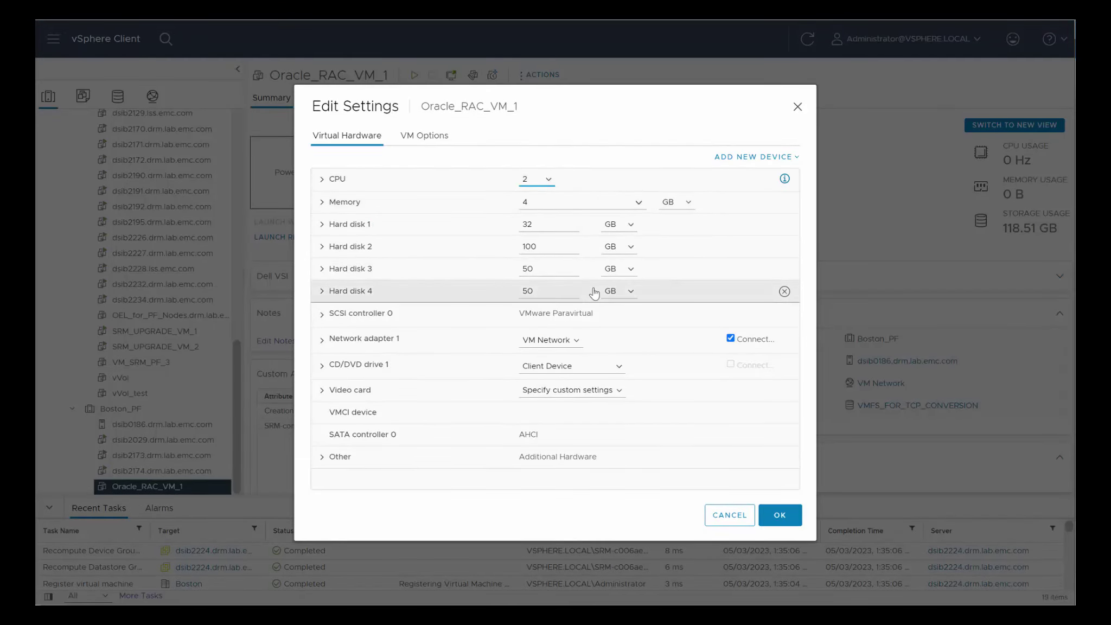
pyautogui.click(722, 514)
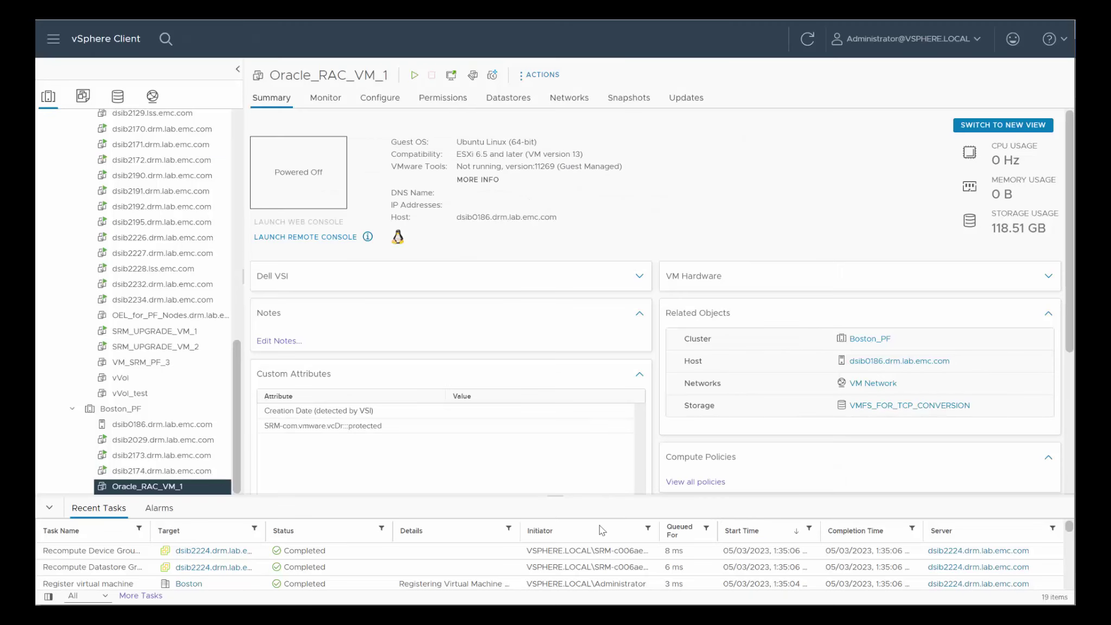
# Step: Power on the Oracle_RAC_VM_1 virtual machine in the Boston_PF cluster
pyautogui.rightClick(194, 488)
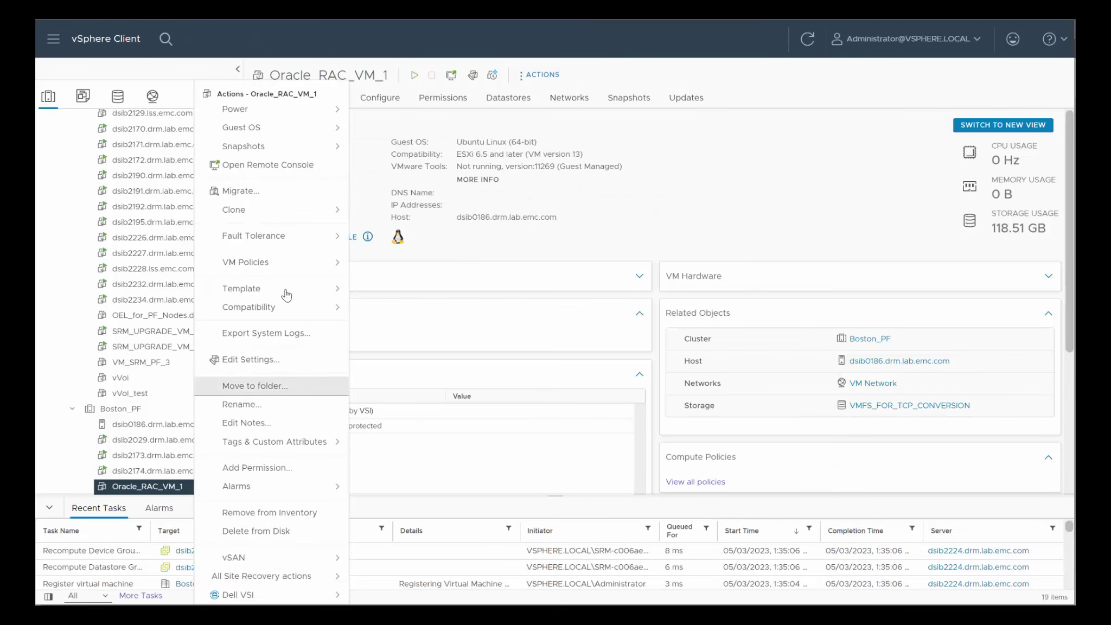
pyautogui.moveTo(263, 111)
pyautogui.click(370, 119)
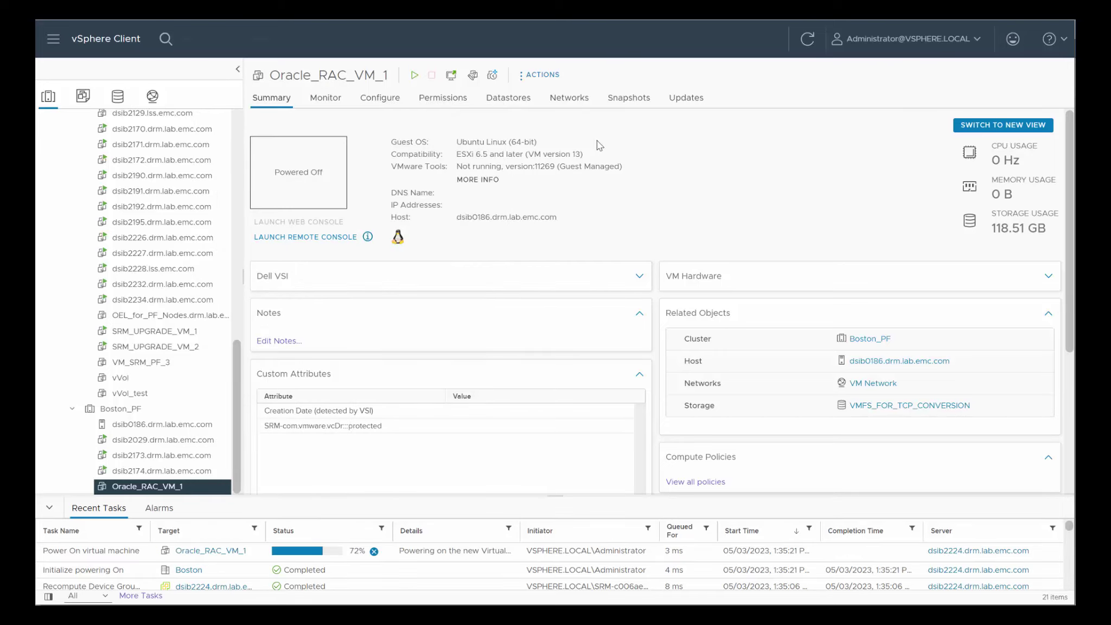
# Step: Check Oracle_RAC_VM_1's issues and answer its pending moved-or-copied question with "I Copied It"
pyautogui.click(326, 97)
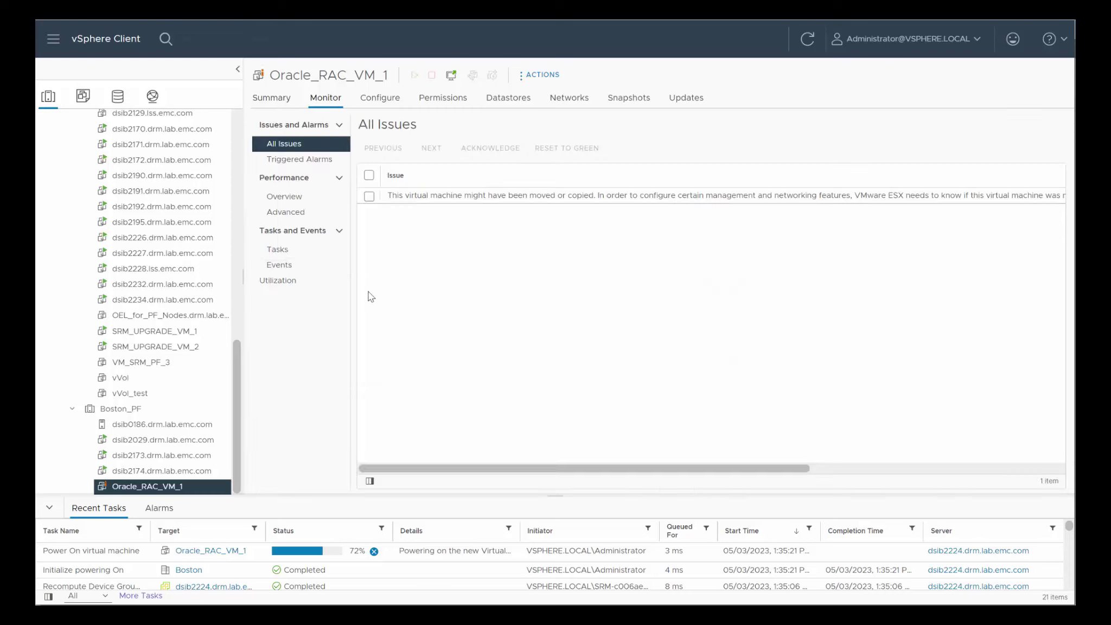
pyautogui.click(309, 202)
pyautogui.click(272, 98)
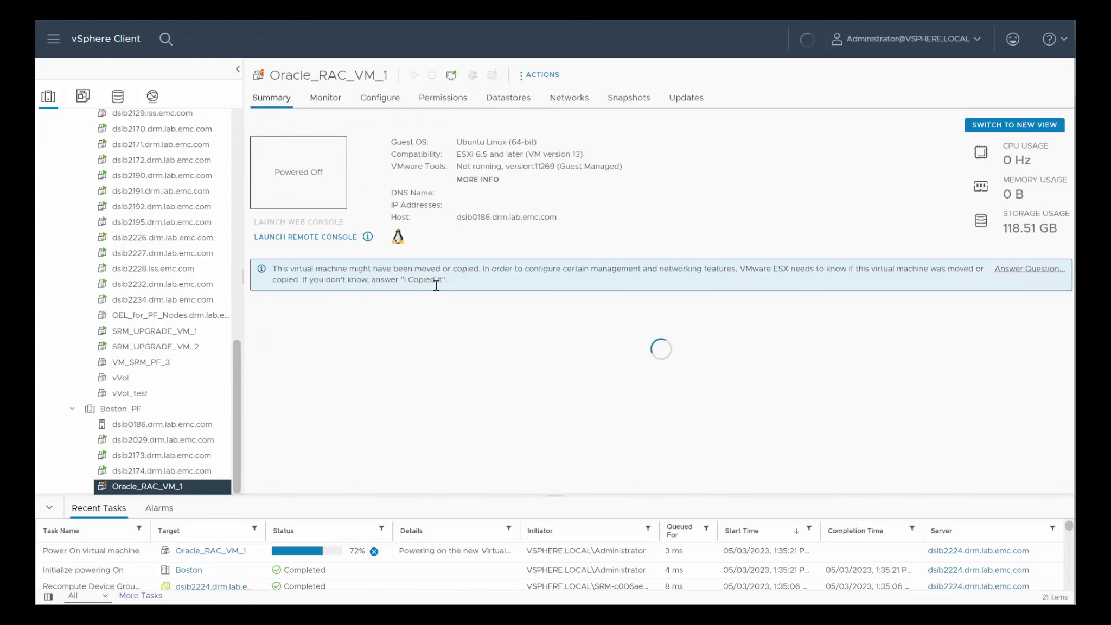
pyautogui.click(1031, 269)
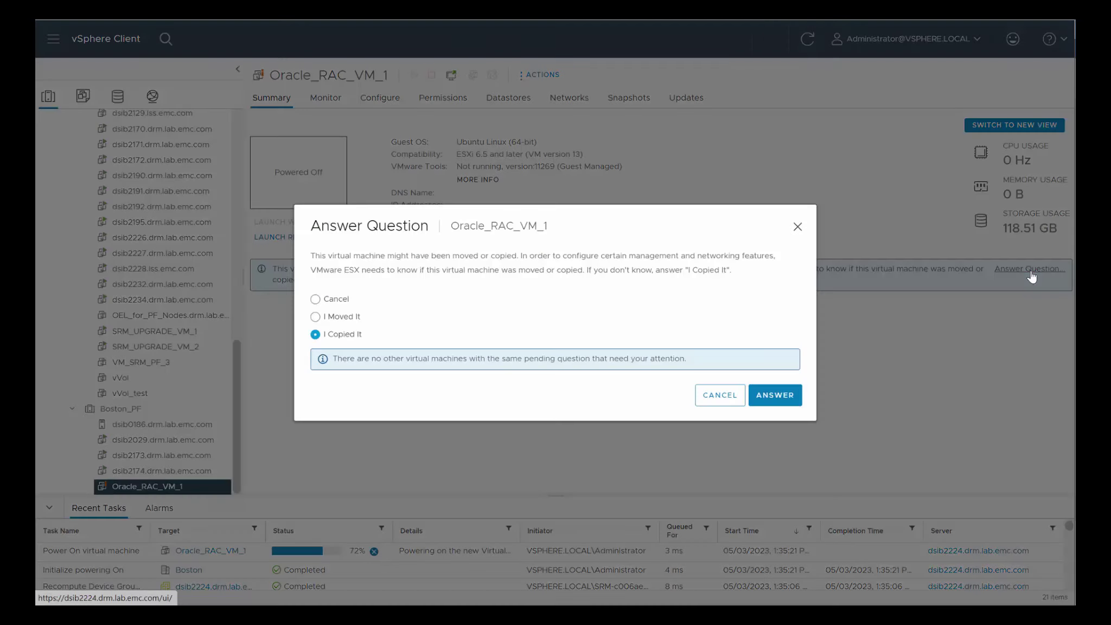
pyautogui.click(770, 397)
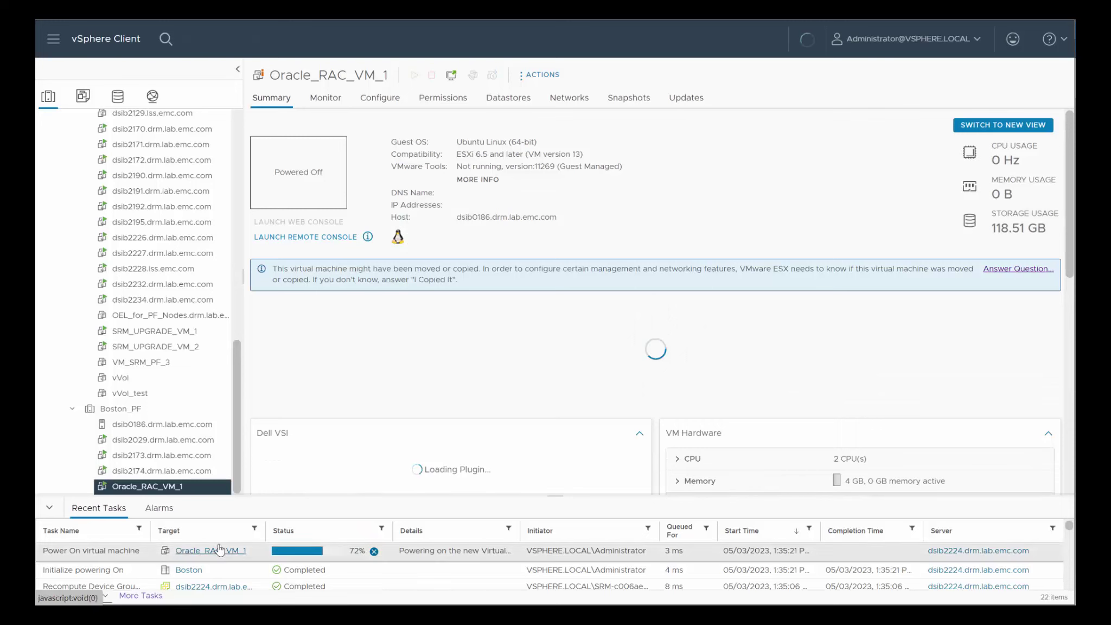
# Step: Register Oracle_RAC_VM_2.vmx from VMFS_FOR_TCP_CONVERSION in the Boston datacenter, keeping its name, on host dsib0186.drm.lab.emc.com in Boston_PF
pyautogui.click(138, 101)
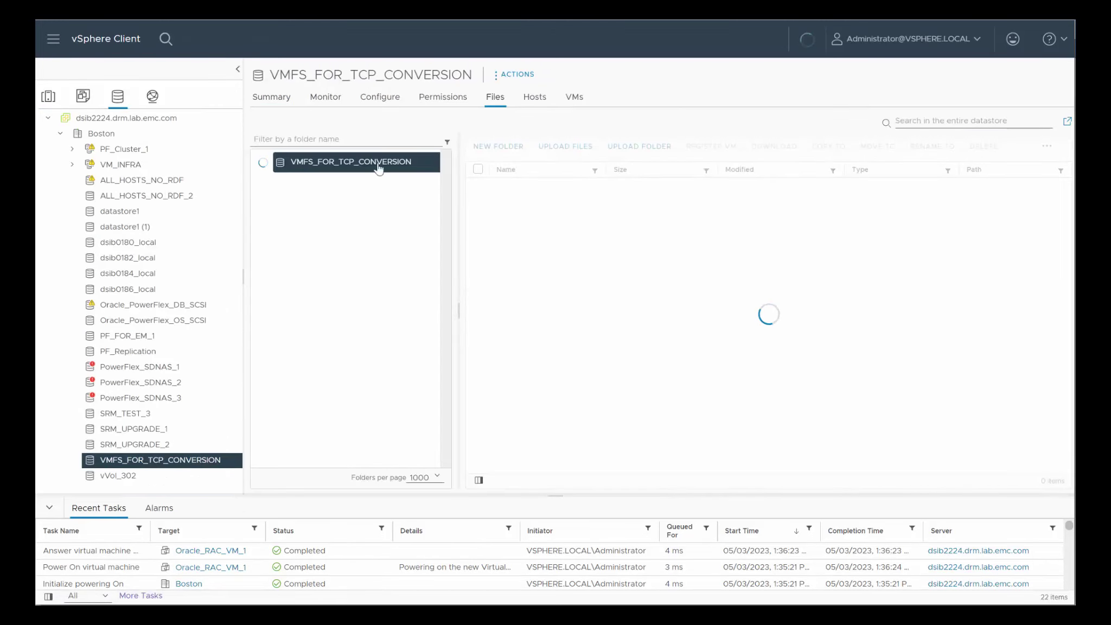
pyautogui.click(352, 245)
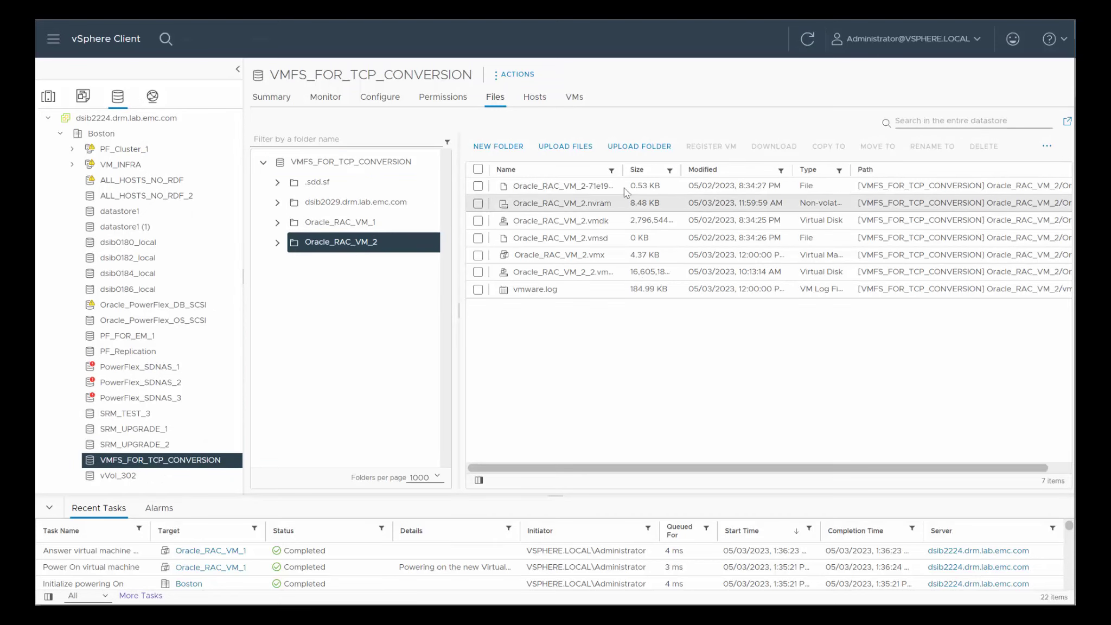
pyautogui.click(478, 255)
pyautogui.click(728, 146)
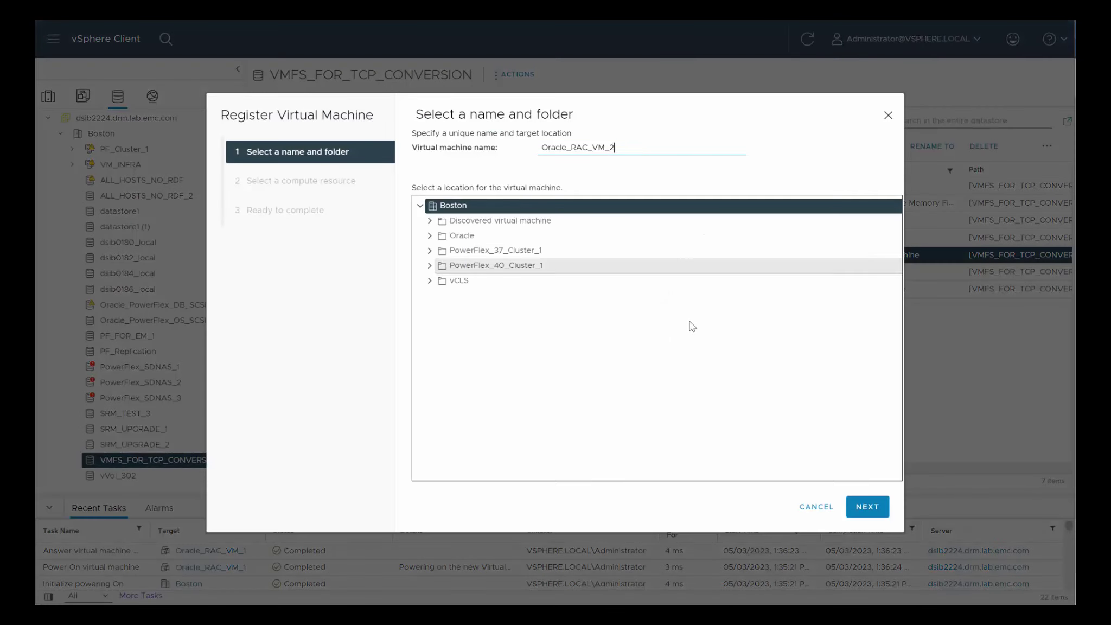
pyautogui.click(866, 506)
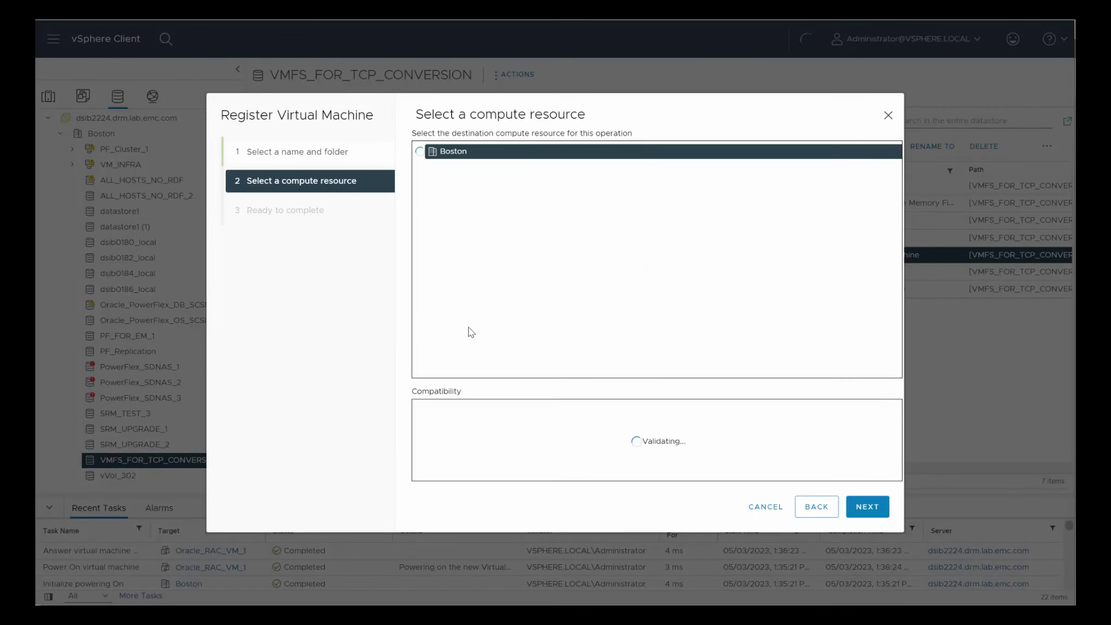
pyautogui.click(430, 181)
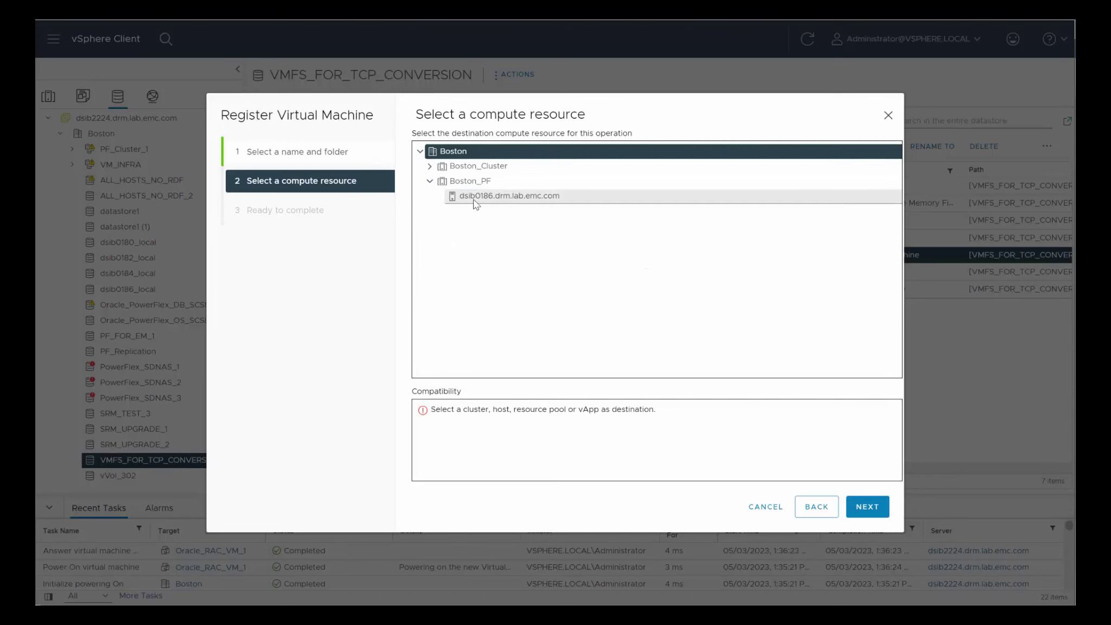
pyautogui.click(477, 196)
pyautogui.click(867, 506)
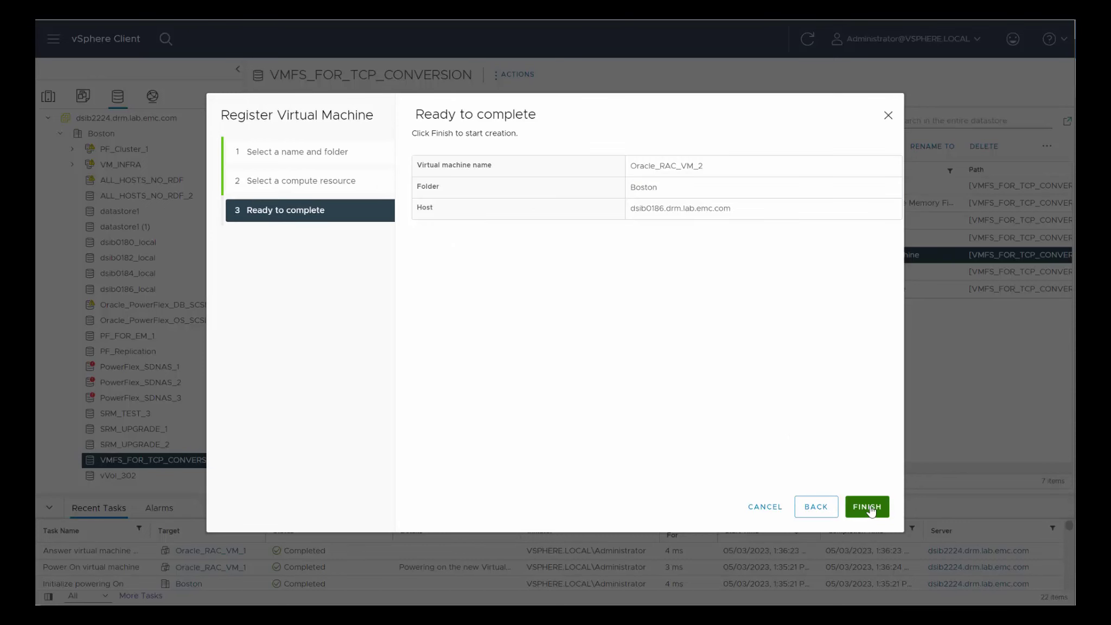
pyautogui.click(868, 507)
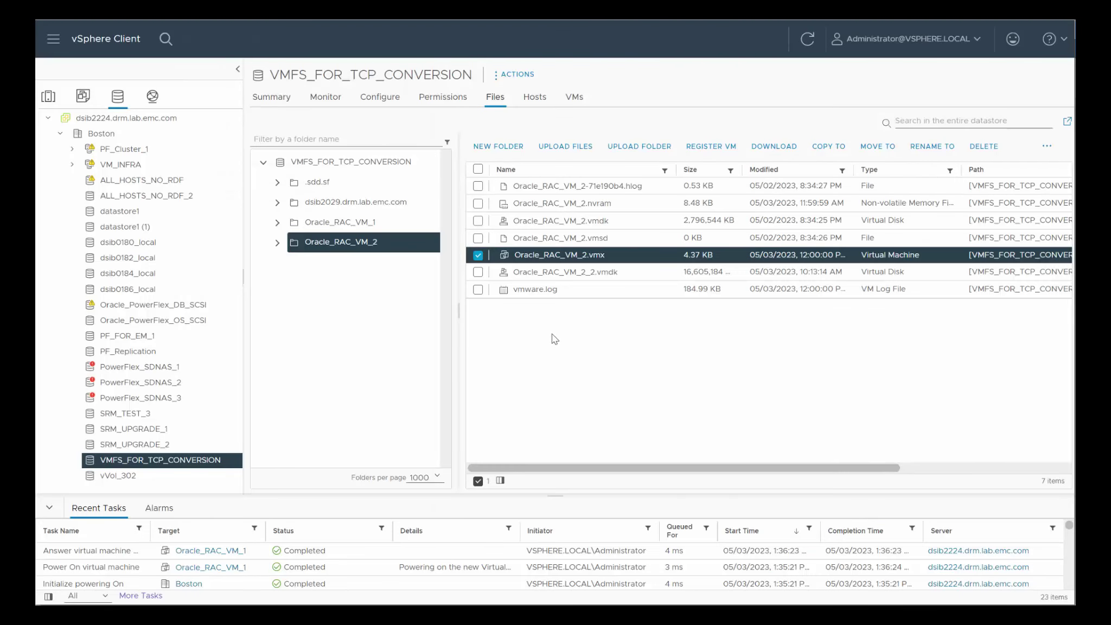
# Step: Open the settings of Oracle_RAC_VM_2 in Boston_PF and examine the disk file and sharing details of hard disks 3 and 4
pyautogui.click(271, 96)
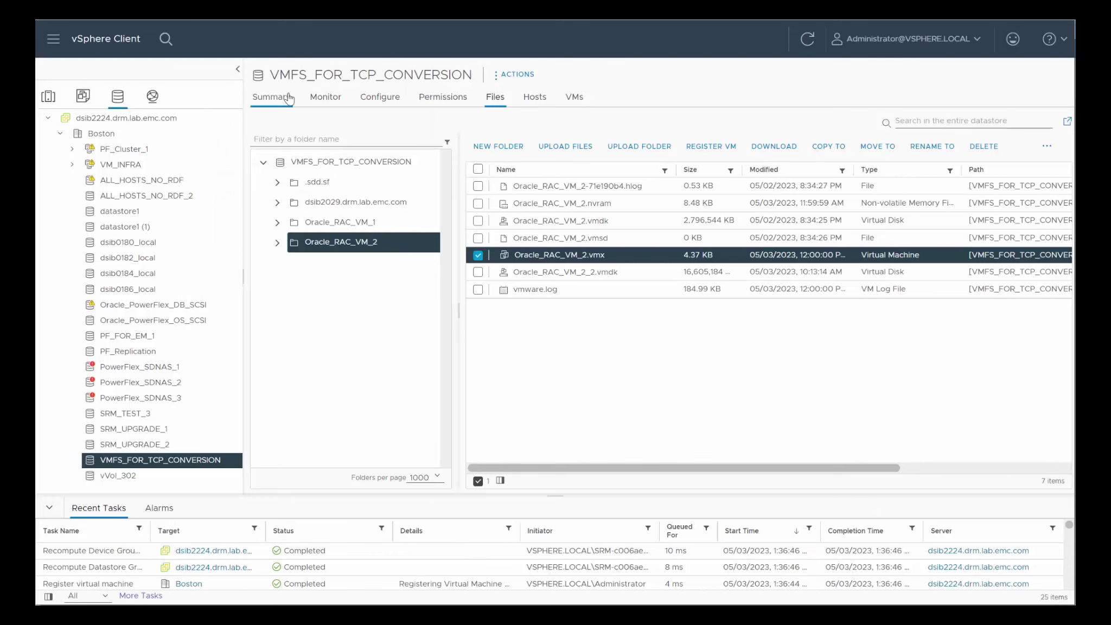
pyautogui.click(48, 96)
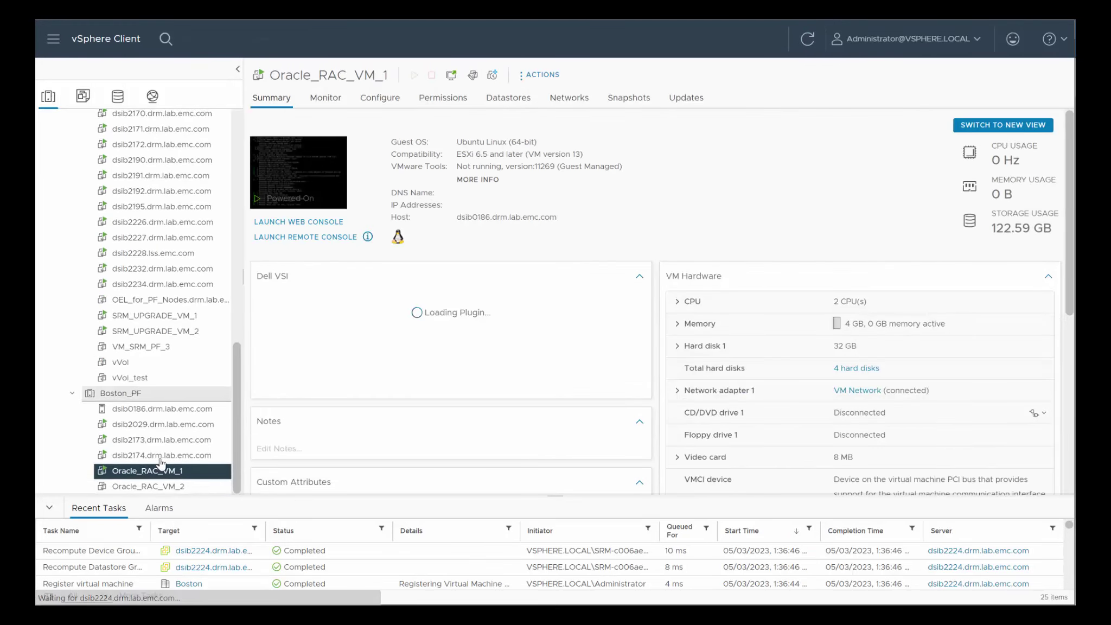
pyautogui.click(160, 487)
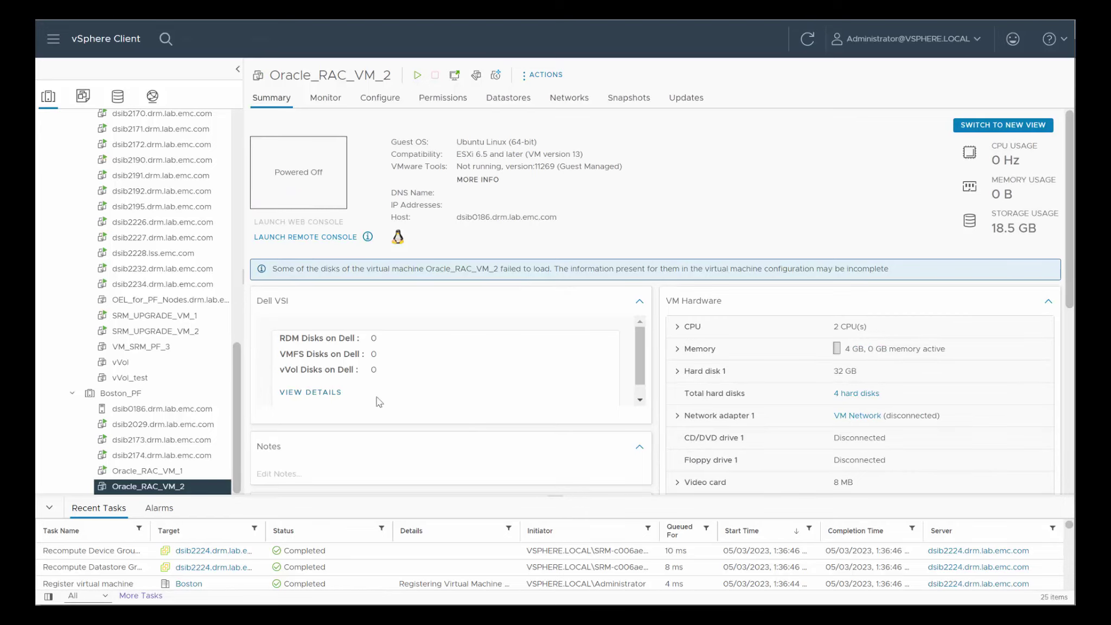
pyautogui.rightClick(138, 486)
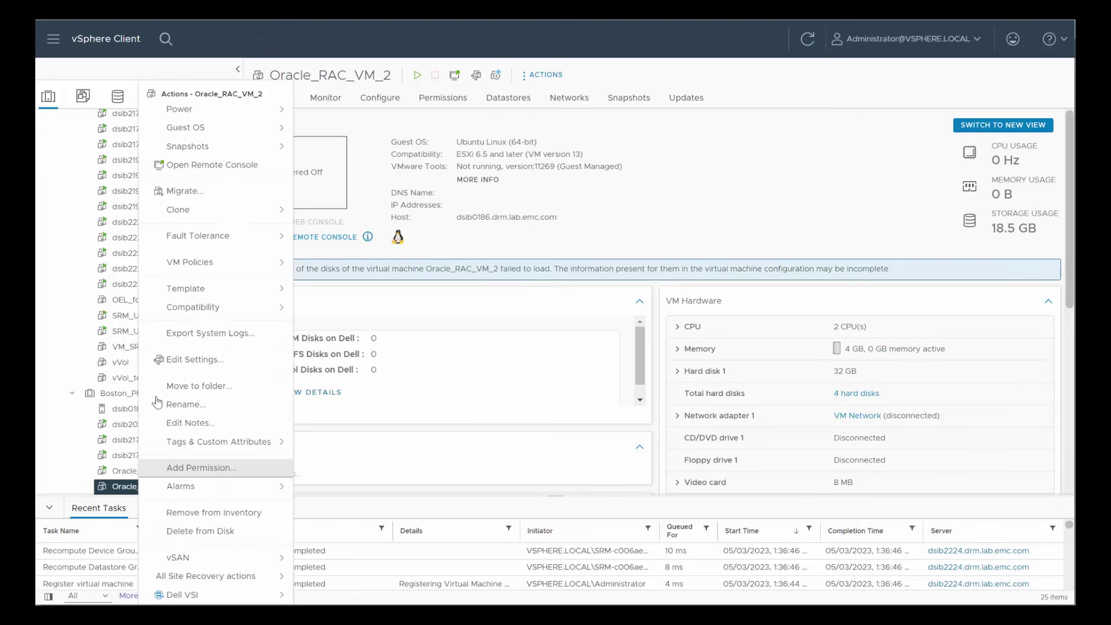
pyautogui.click(161, 359)
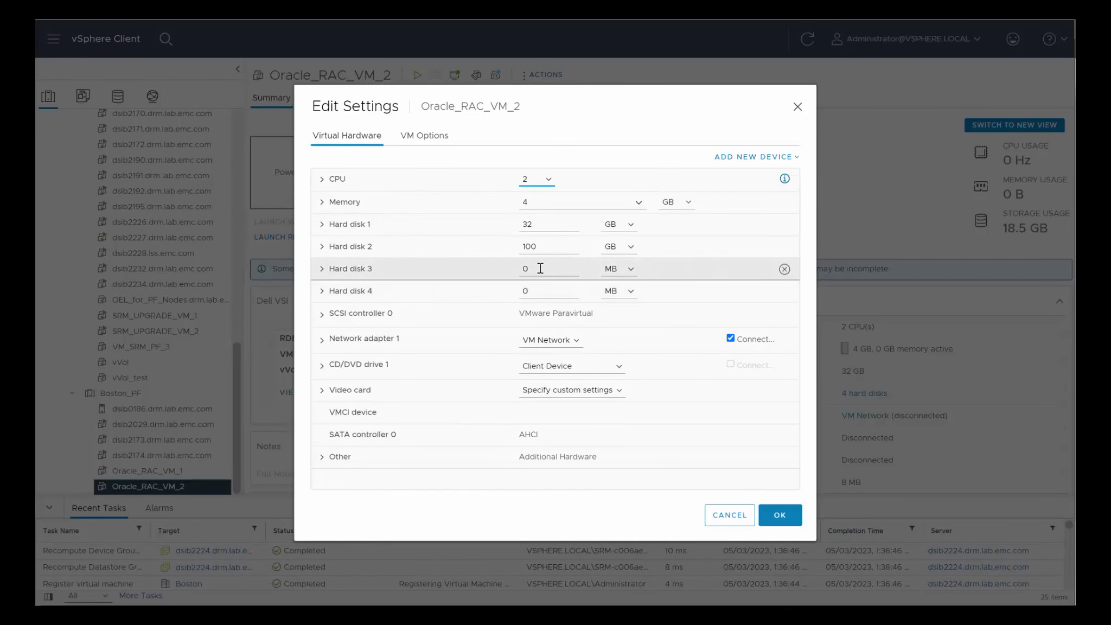
pyautogui.click(321, 269)
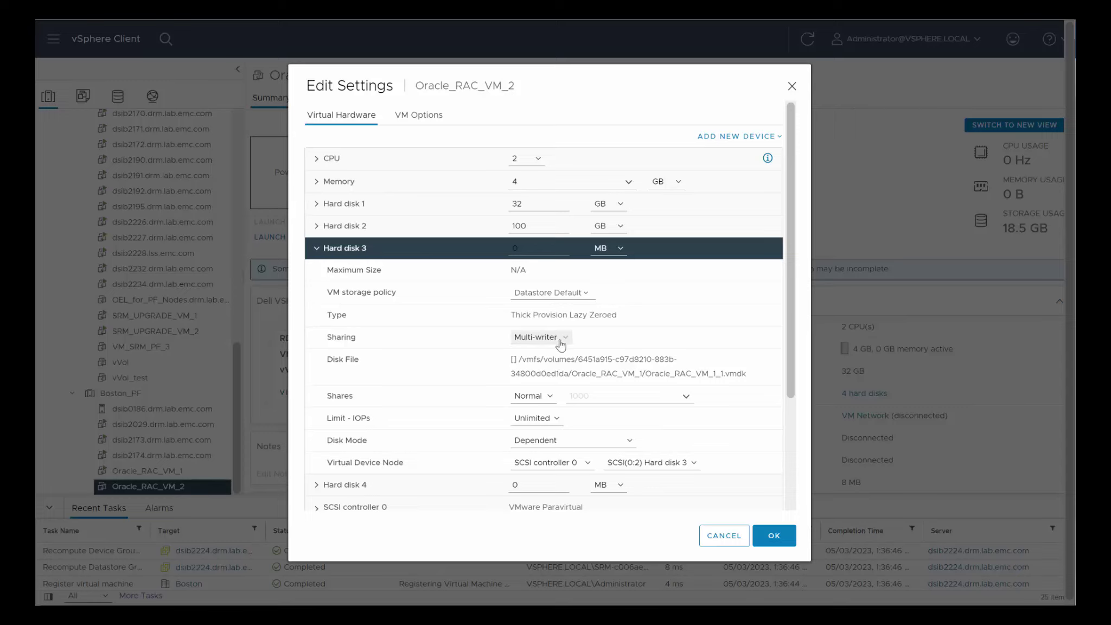
pyautogui.scroll(-3, 423, 369)
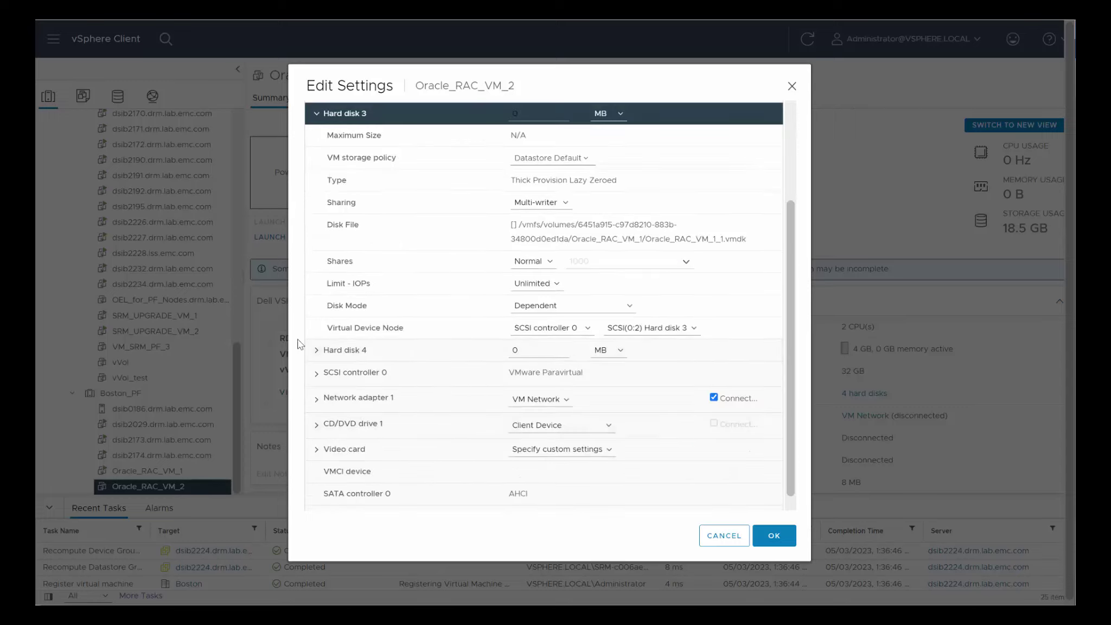
pyautogui.click(317, 352)
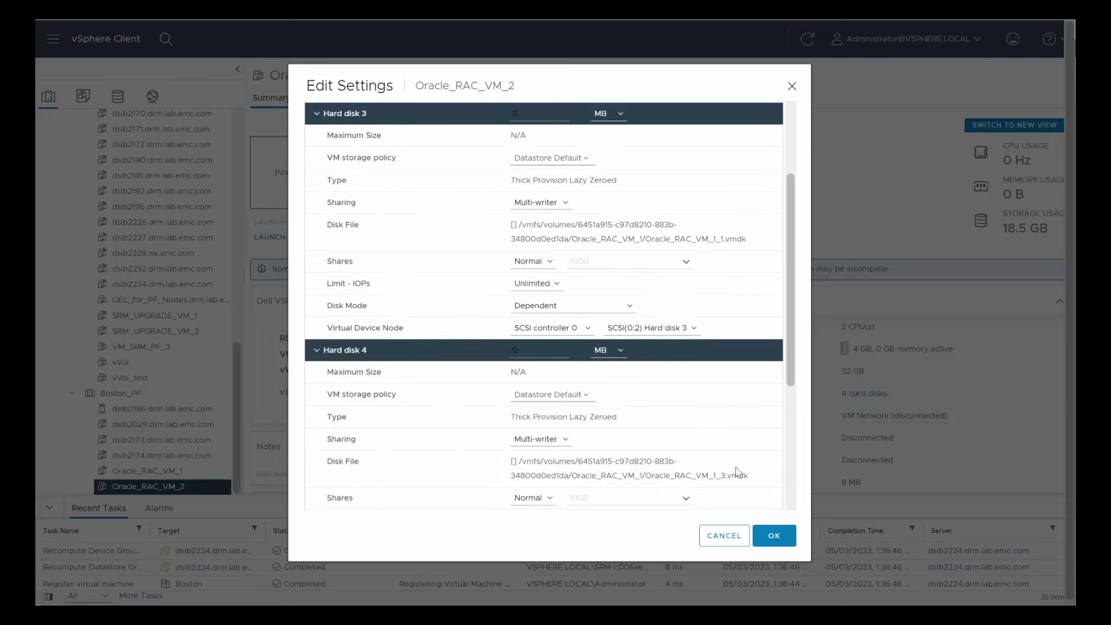
# Step: Remove hard disks 3 and 4 from Oracle_RAC_VM_2 without deleting their files from the datastore, and save the settings
pyautogui.scroll(3, 637, 388)
pyautogui.scroll(-1, 768, 361)
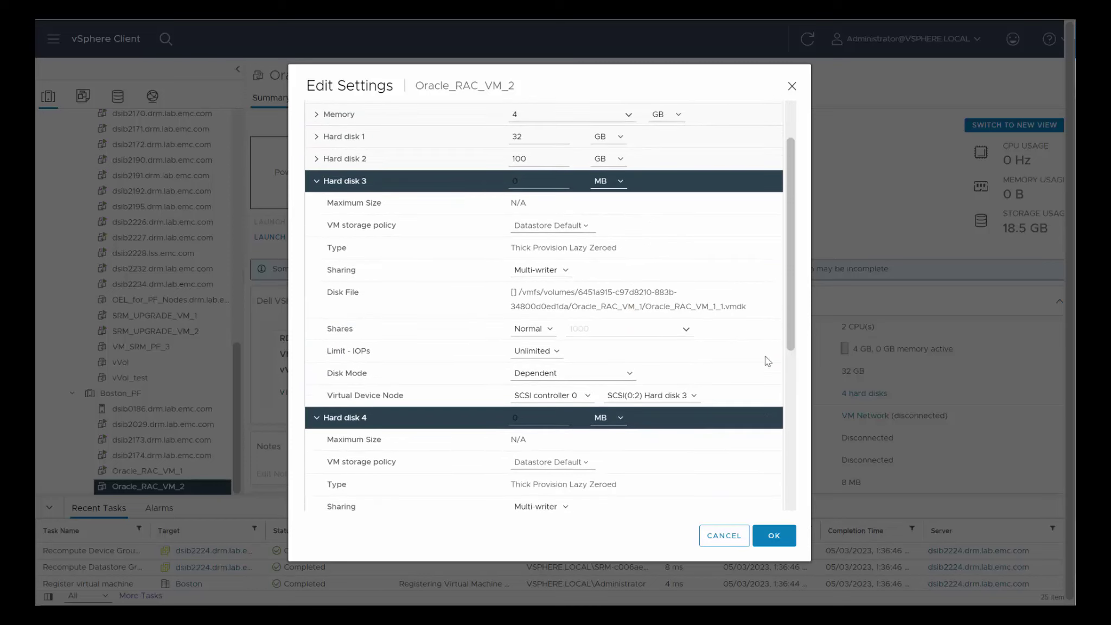
pyautogui.click(767, 419)
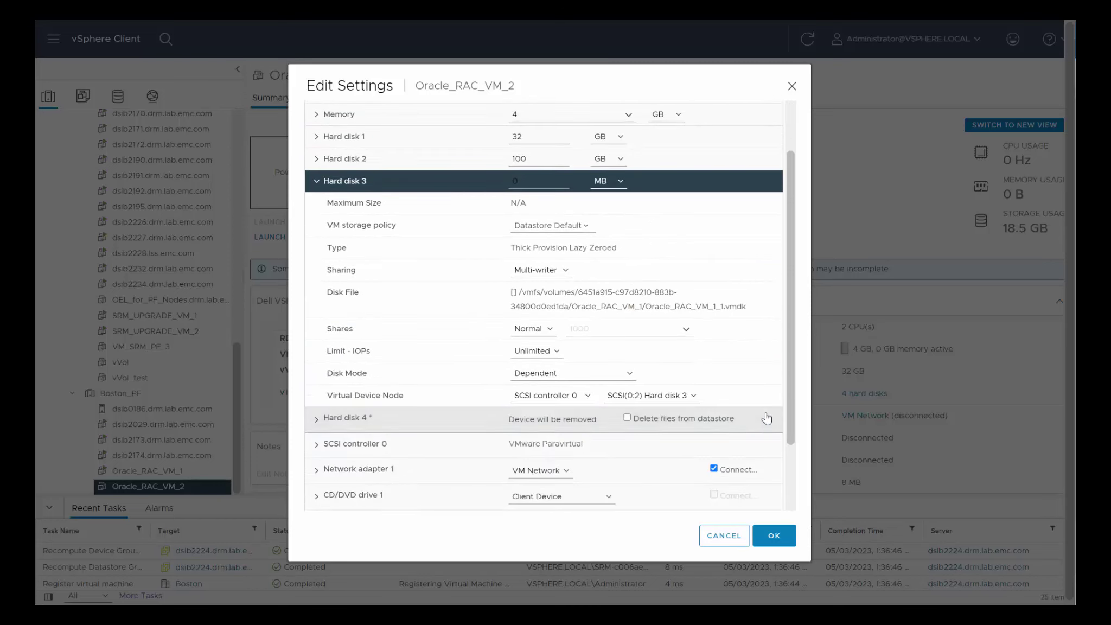
pyautogui.click(768, 181)
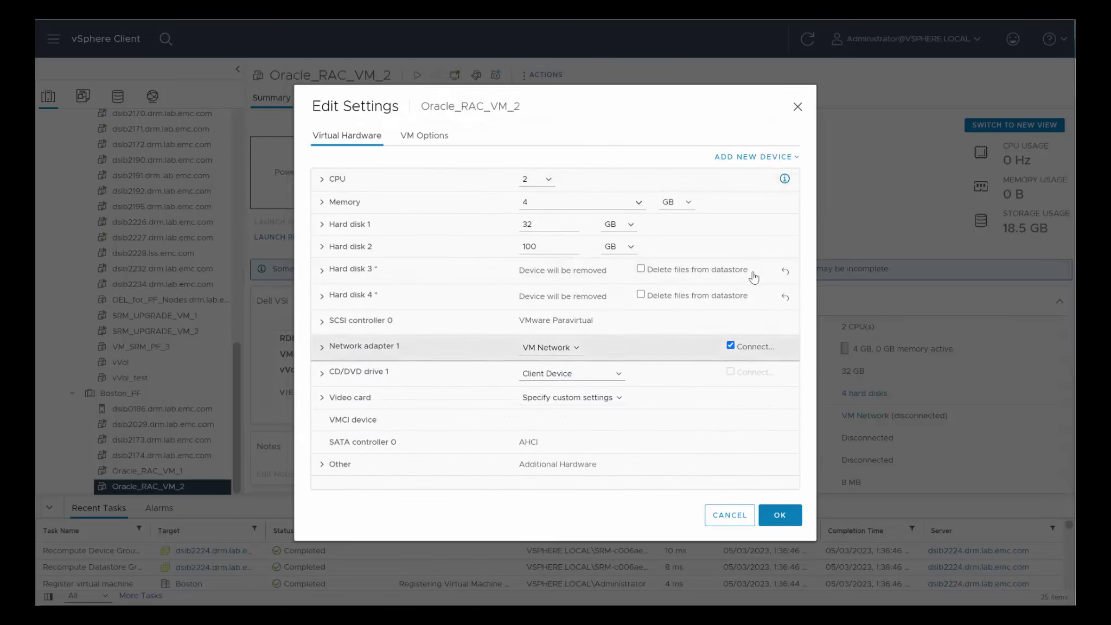
pyautogui.click(782, 516)
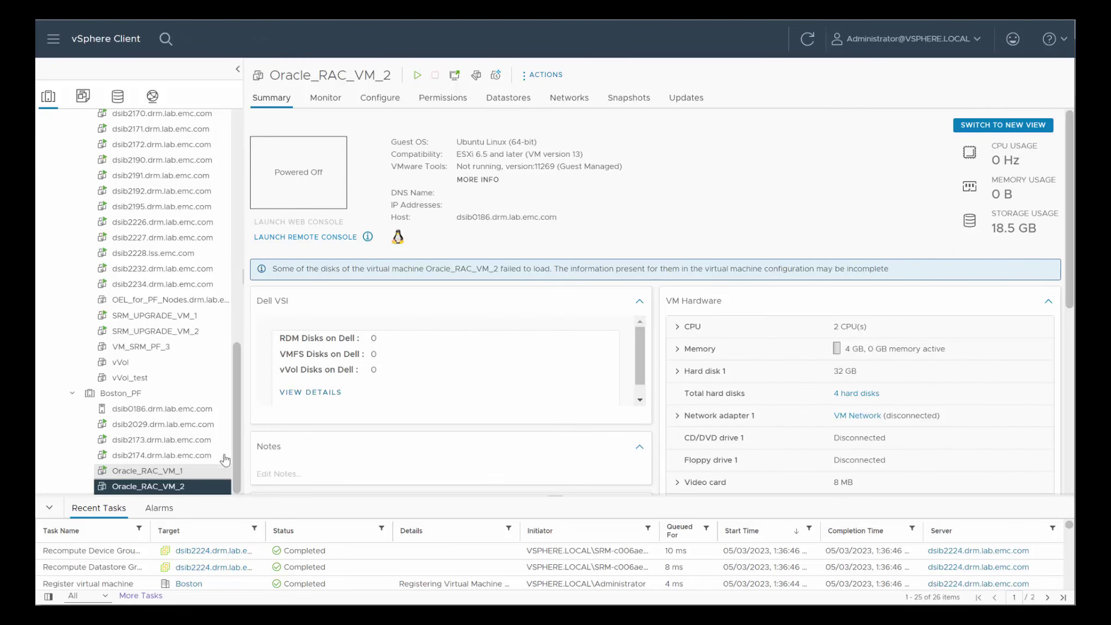
# Step: Edit Oracle_RAC_VM_2 again and add the existing hard disk Oracle_RAC_VM_1_1.vmdk from the Oracle_RAC_VM_1 folder on VMFS_FOR_TCP_CONVERSION
pyautogui.rightClick(163, 487)
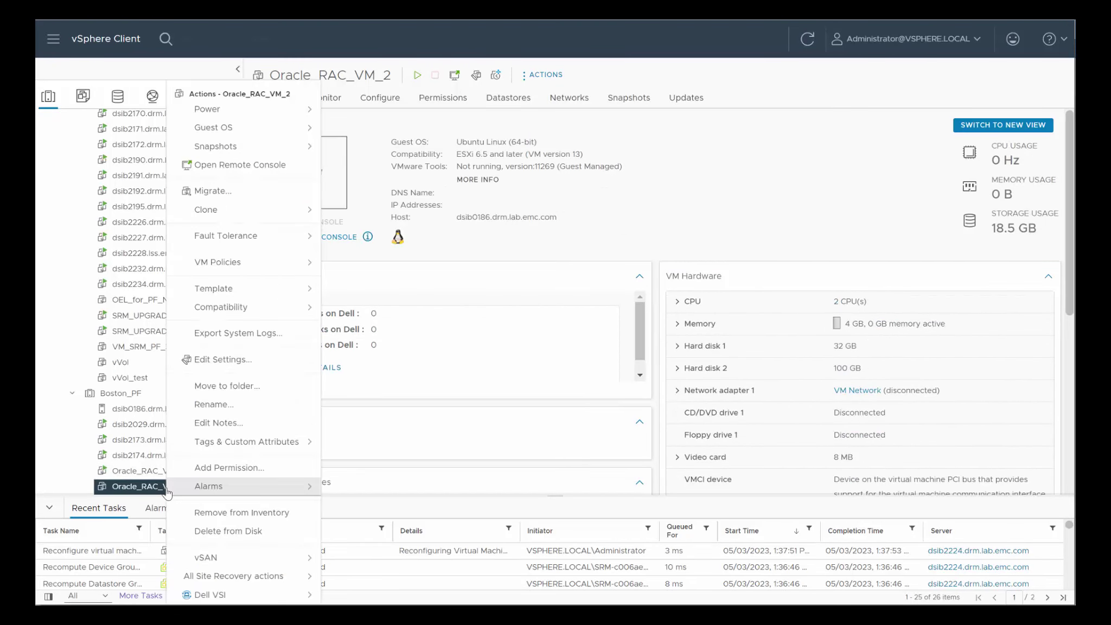
pyautogui.click(187, 359)
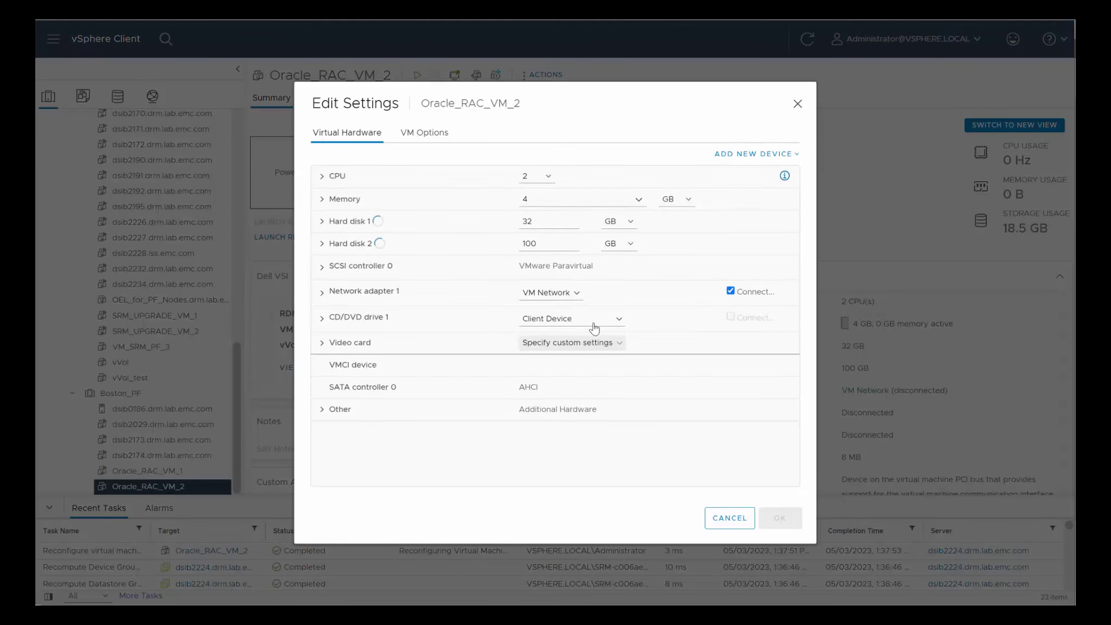
pyautogui.click(793, 157)
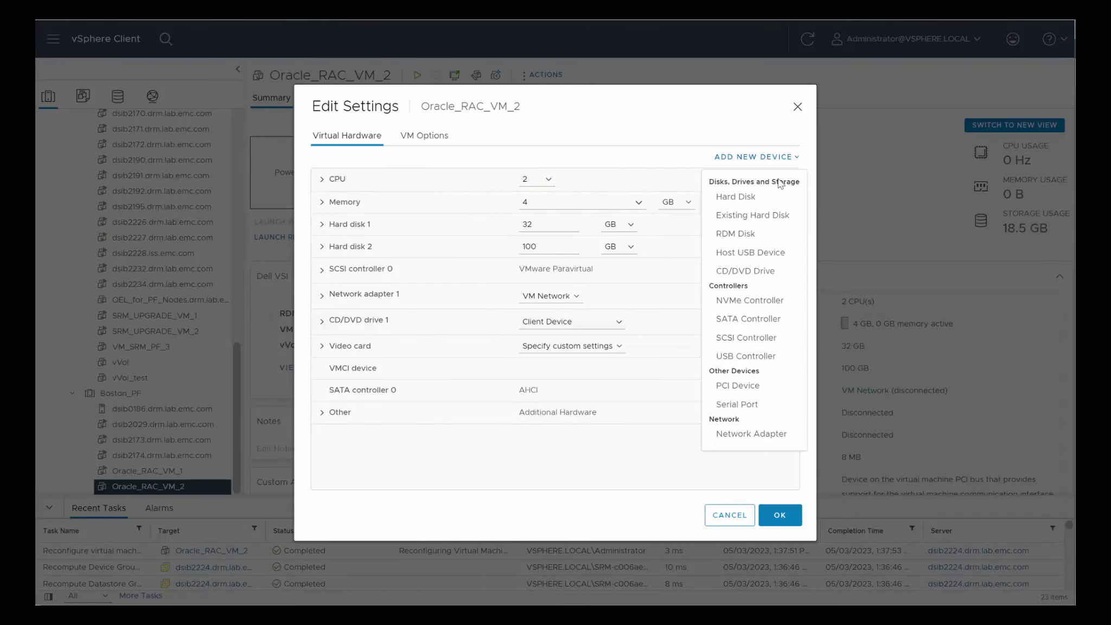
pyautogui.click(764, 217)
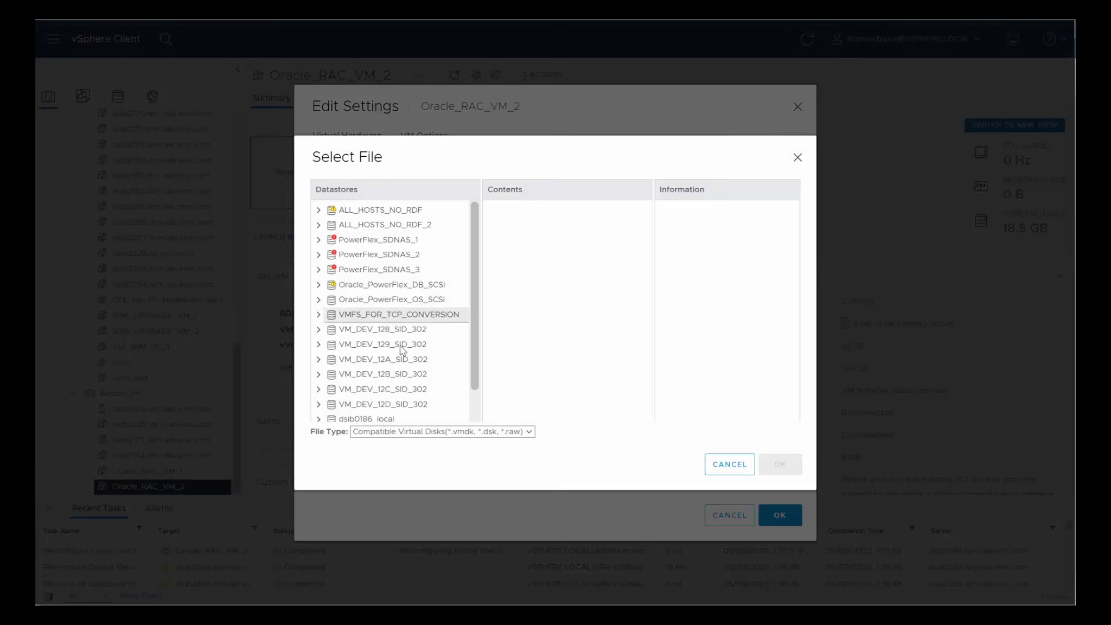
pyautogui.scroll(-1, 395, 358)
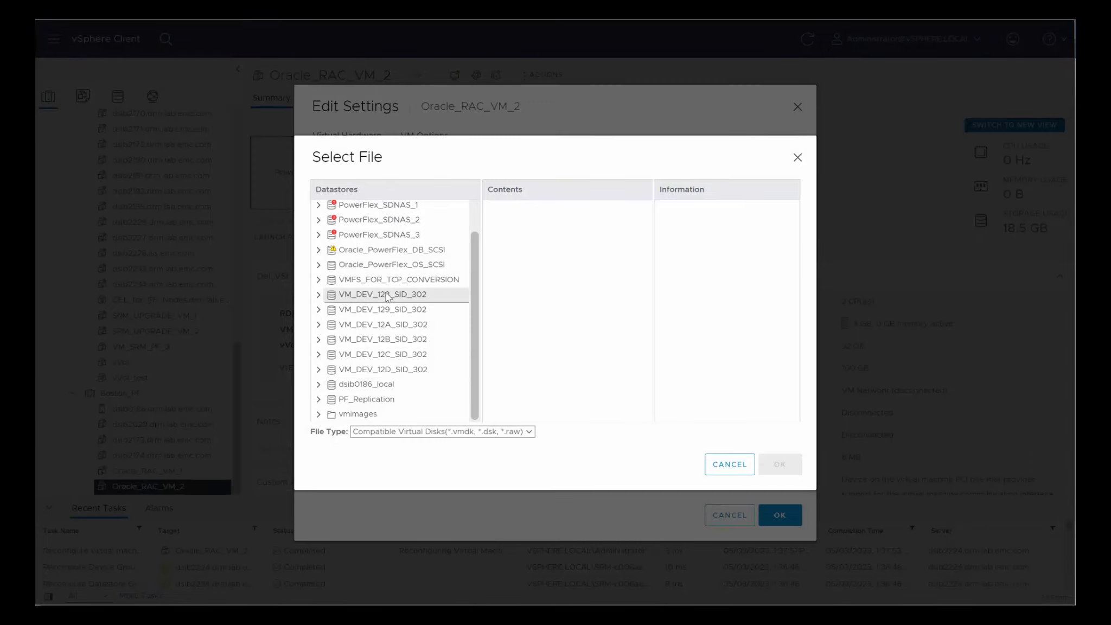
pyautogui.click(382, 279)
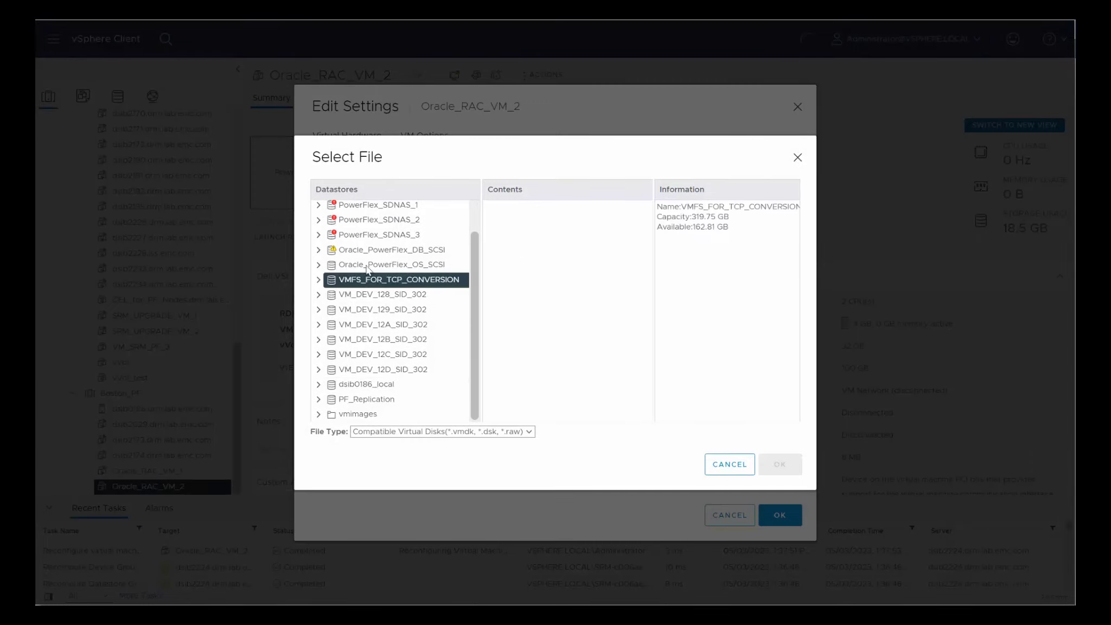
pyautogui.click(319, 280)
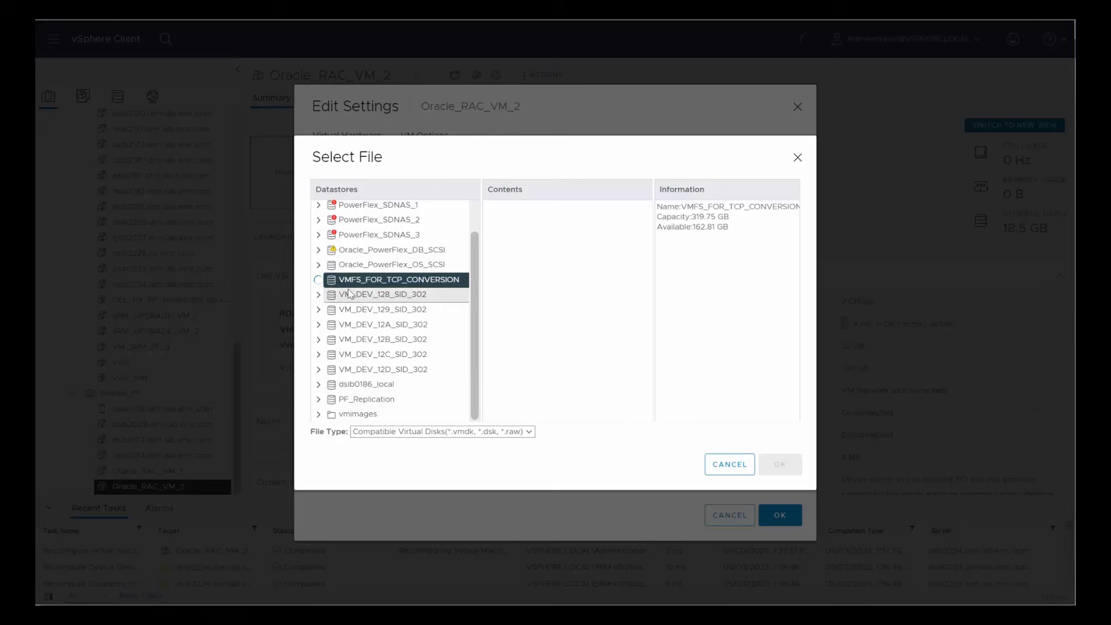
pyautogui.click(382, 324)
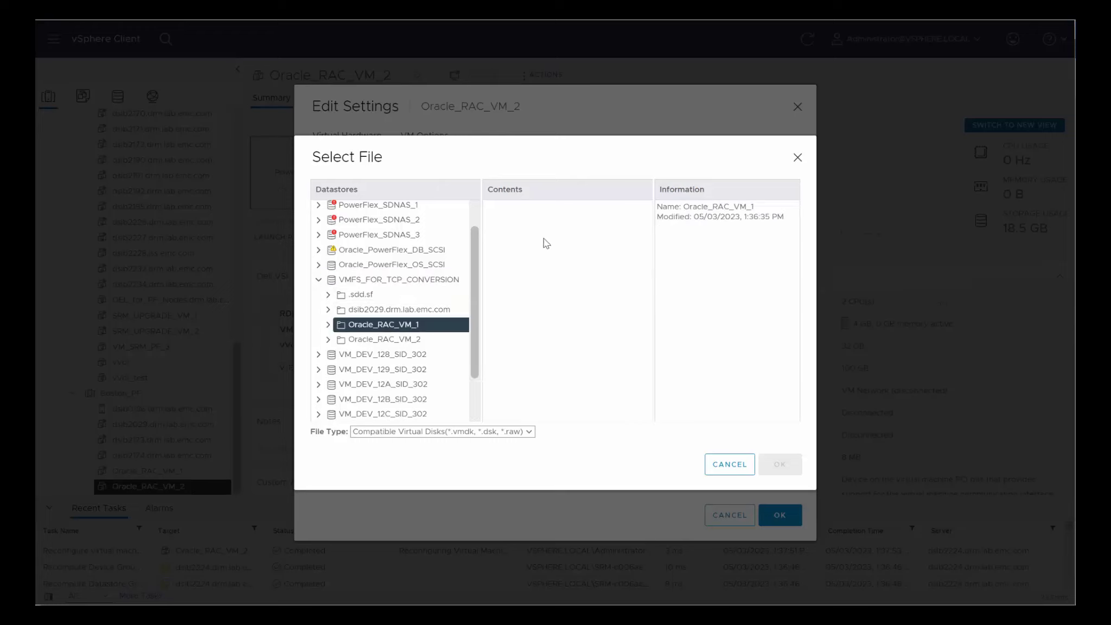
pyautogui.click(520, 222)
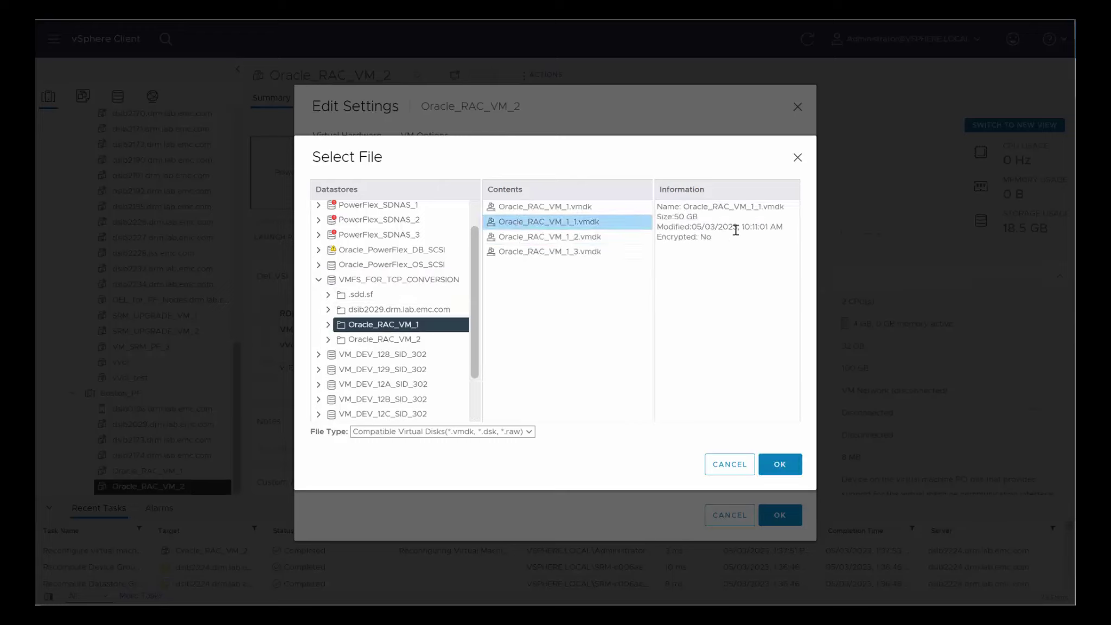
pyautogui.click(781, 464)
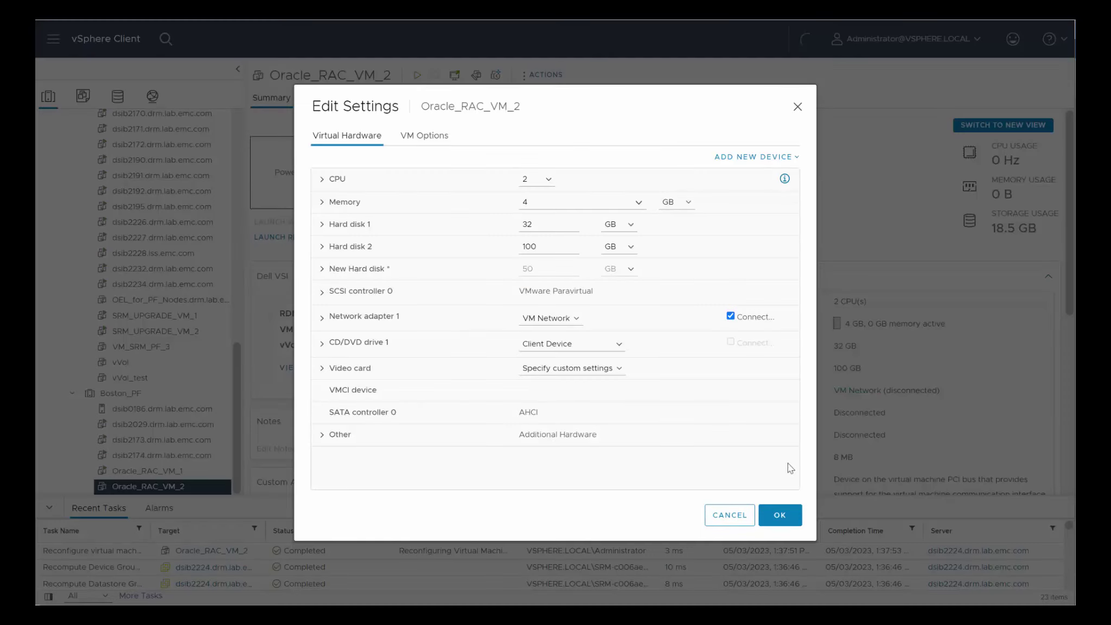
# Step: Add a second existing hard disk, Oracle_RAC_VM_1_3.vmdk, from the Oracle_RAC_VM_1 folder on VMFS_FOR_TCP_CONVERSION
pyautogui.click(784, 158)
pyautogui.click(757, 215)
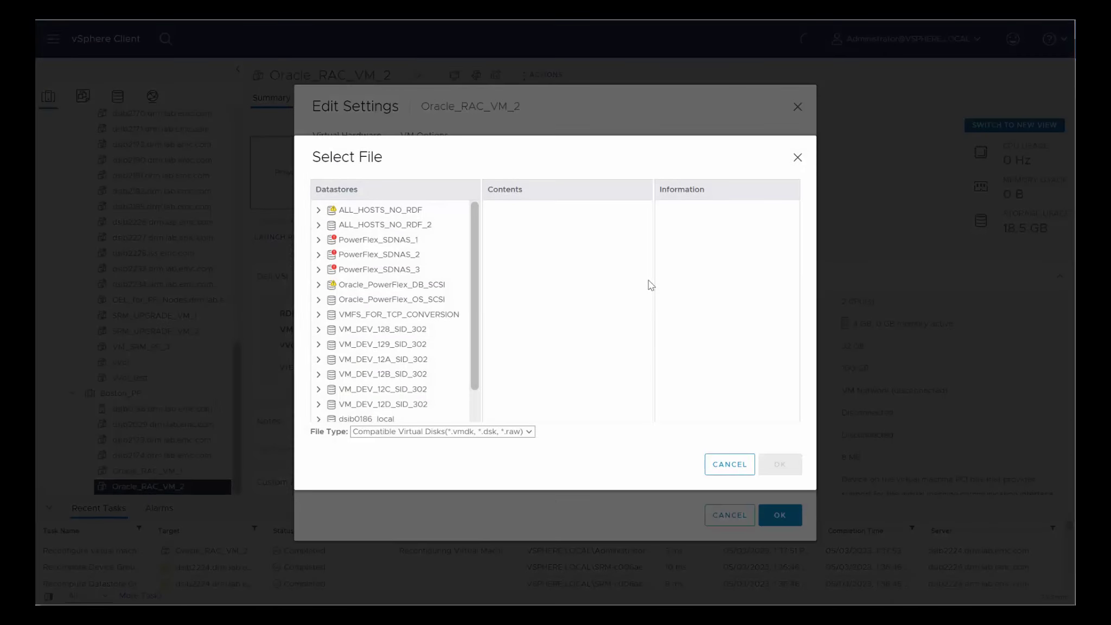
pyautogui.scroll(-2, 379, 407)
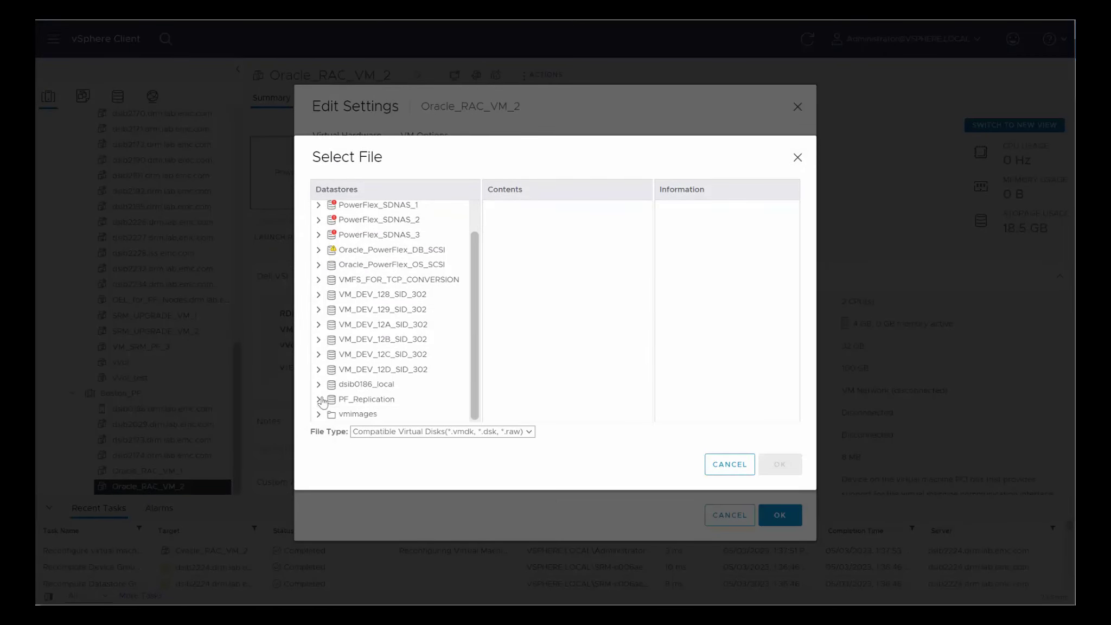
pyautogui.click(318, 279)
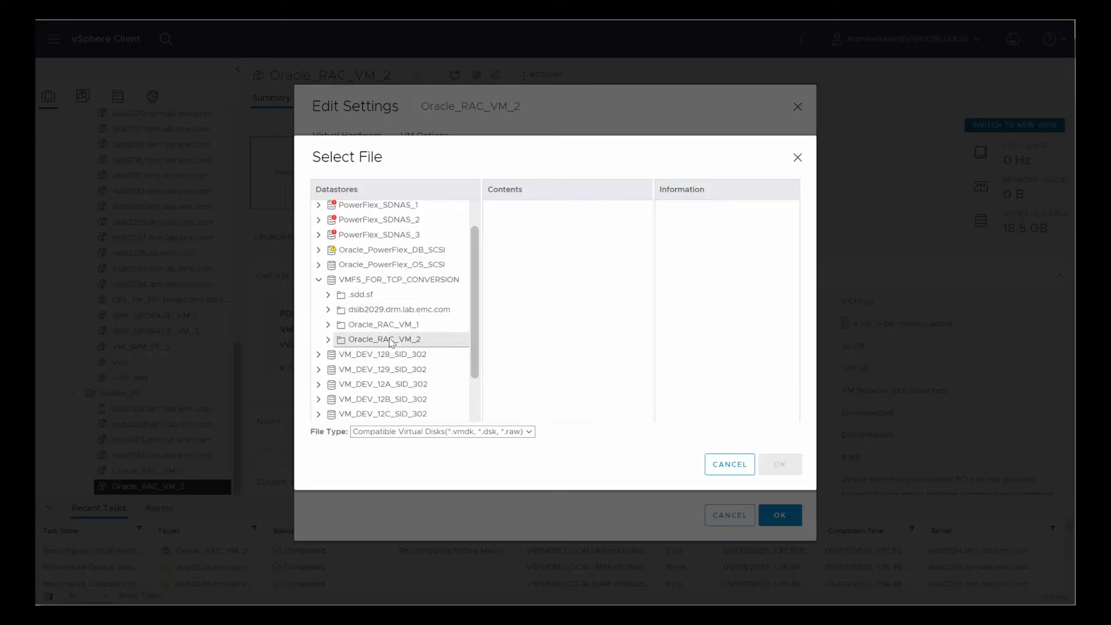
pyautogui.click(385, 340)
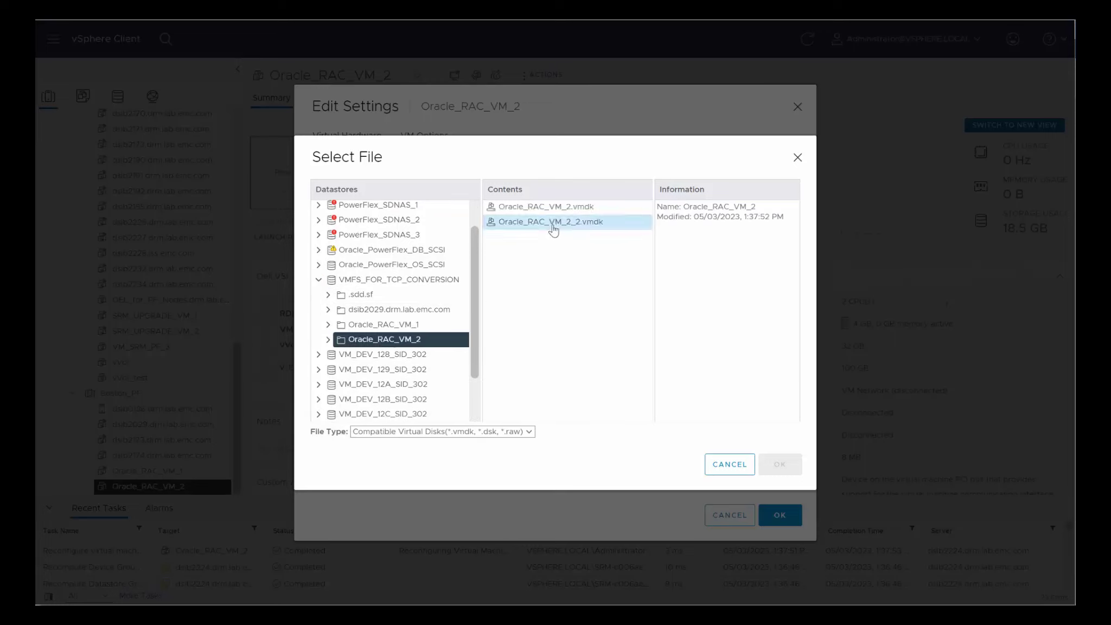
pyautogui.click(553, 223)
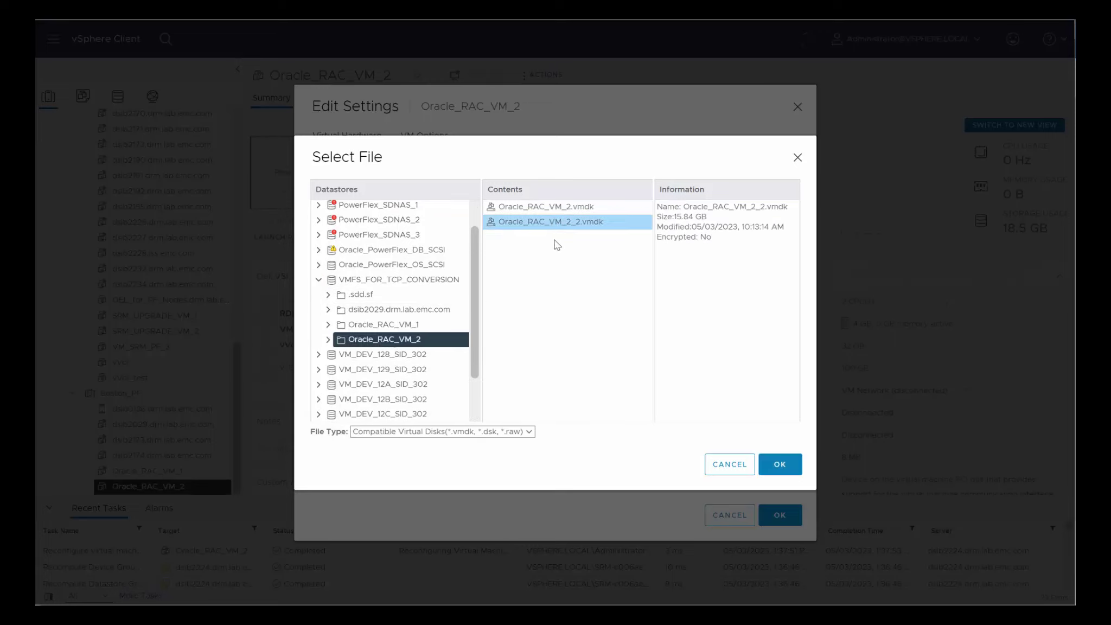
pyautogui.click(425, 324)
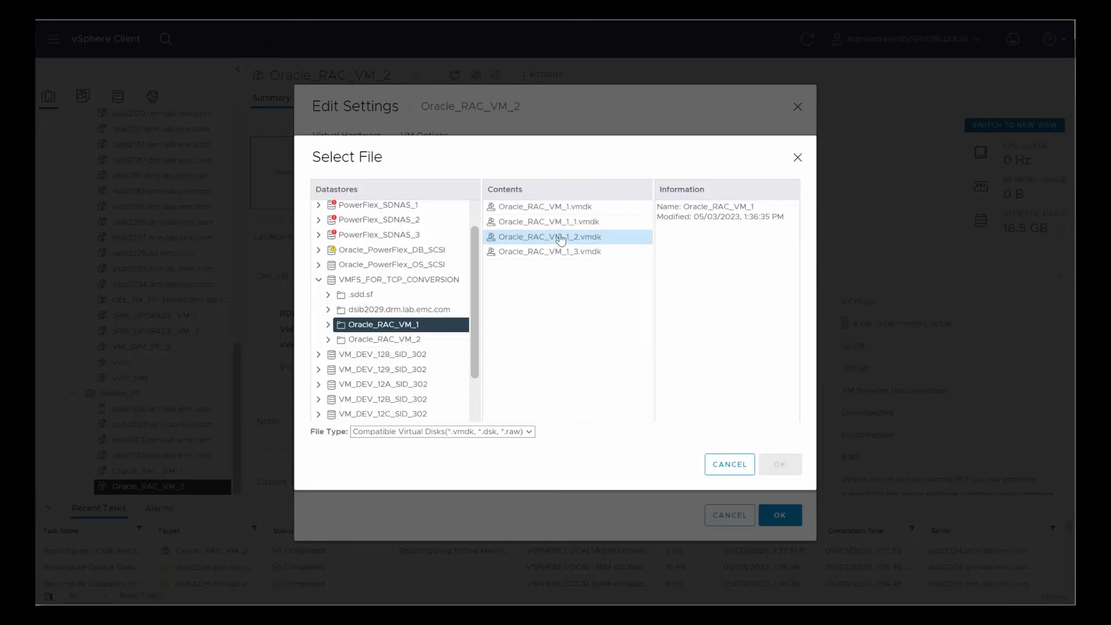
pyautogui.click(560, 251)
pyautogui.click(782, 465)
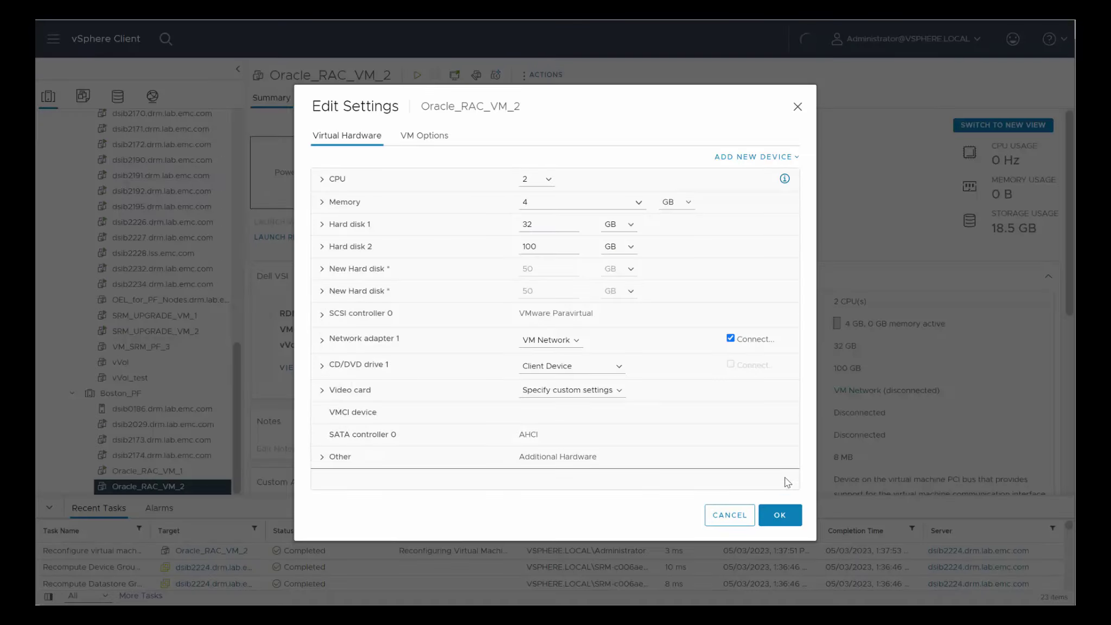
# Step: Expand both new hard disks and set sharing to Multi-writer for the one using Oracle_RAC_VM_1_1.vmdk
pyautogui.click(323, 285)
pyautogui.click(317, 249)
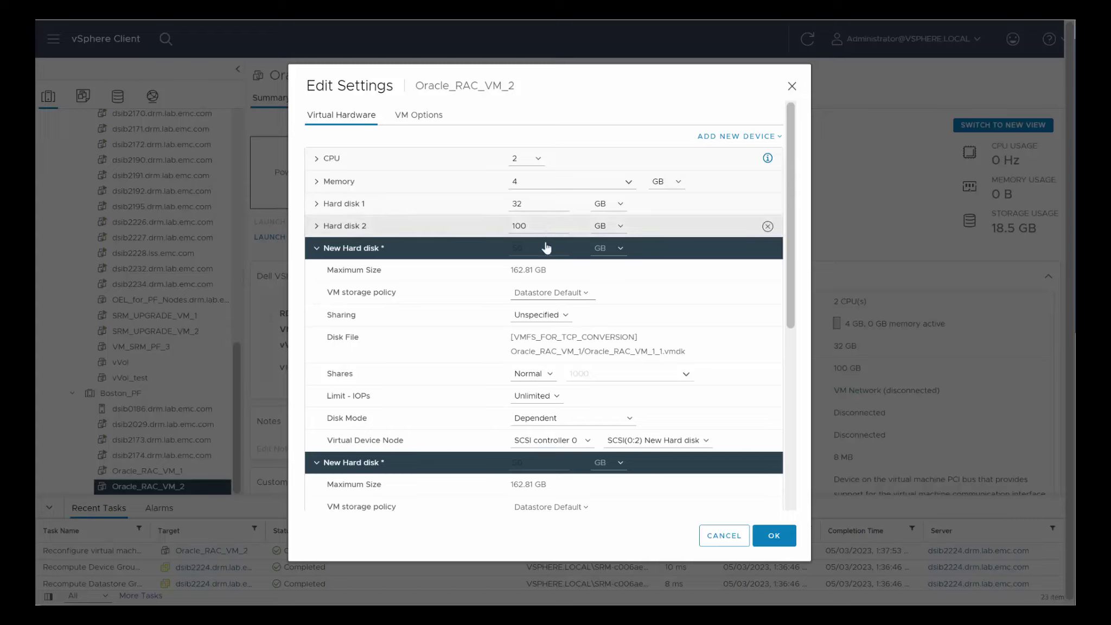
pyautogui.click(562, 323)
pyautogui.click(533, 350)
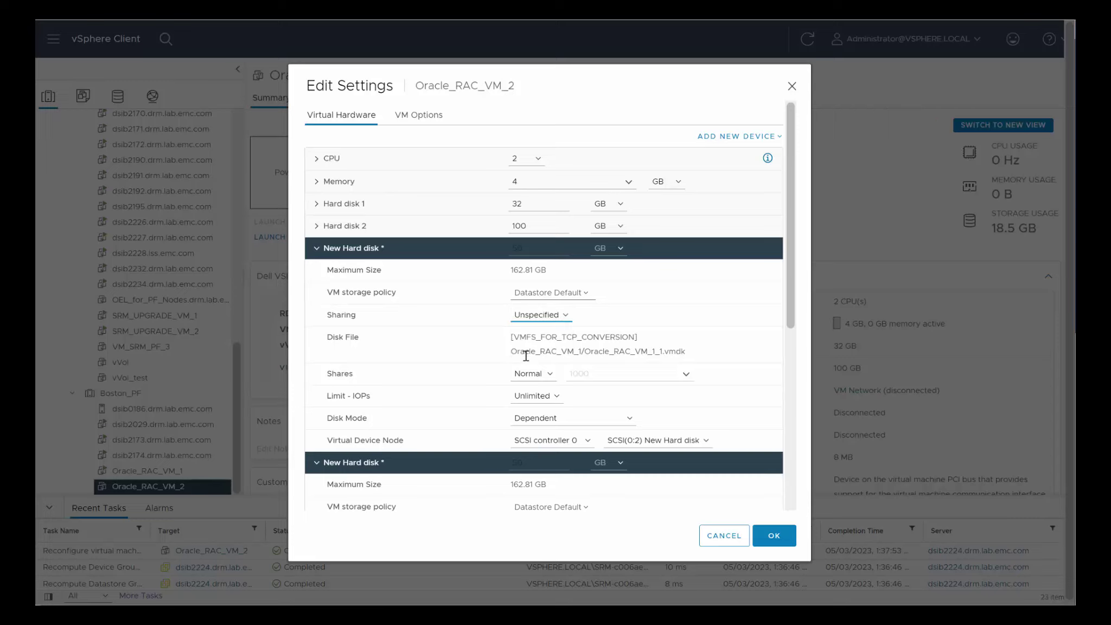
pyautogui.click(550, 320)
pyautogui.click(535, 348)
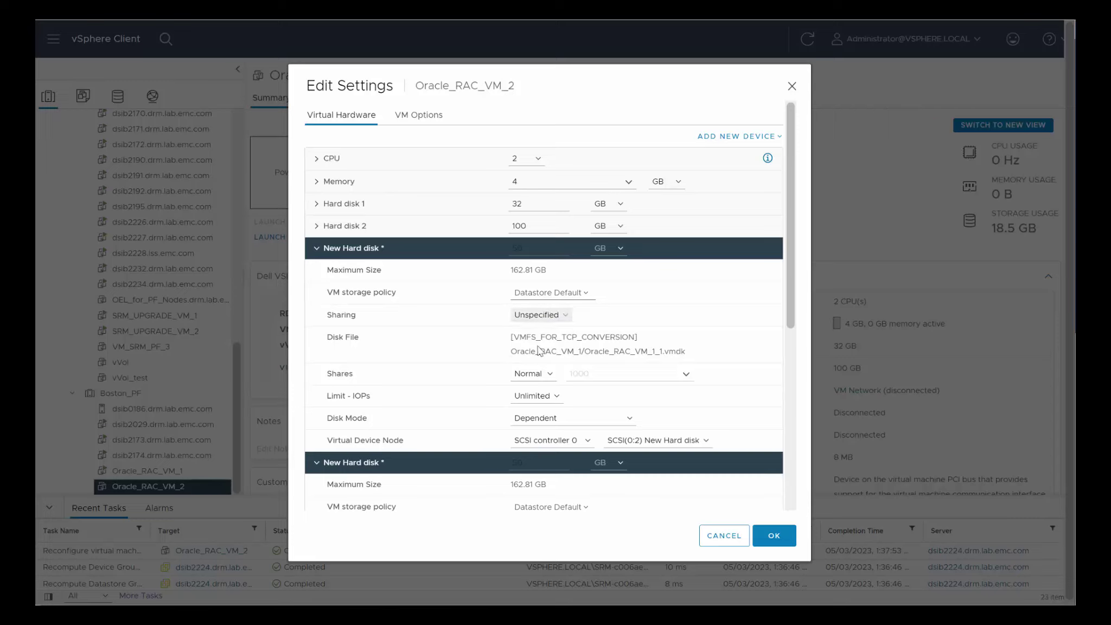
# Step: Set sharing to Multi-writer for the new disk using Oracle_RAC_VM_1_3.vmdk and save the Oracle_RAC_VM_2 settings
pyautogui.scroll(-3, 675, 309)
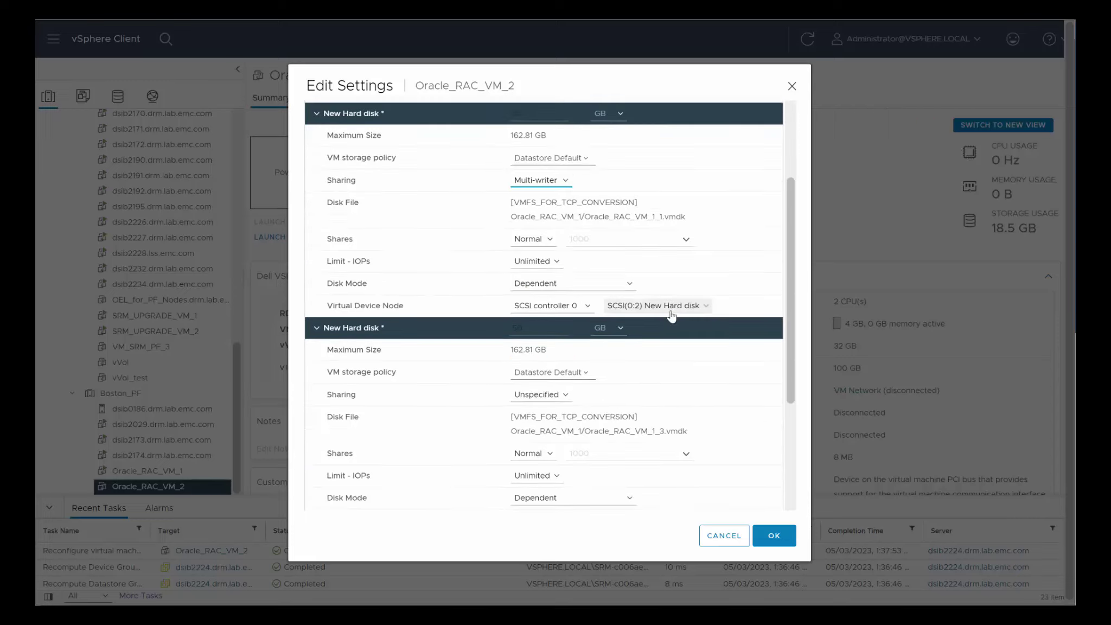
pyautogui.click(559, 393)
pyautogui.click(548, 430)
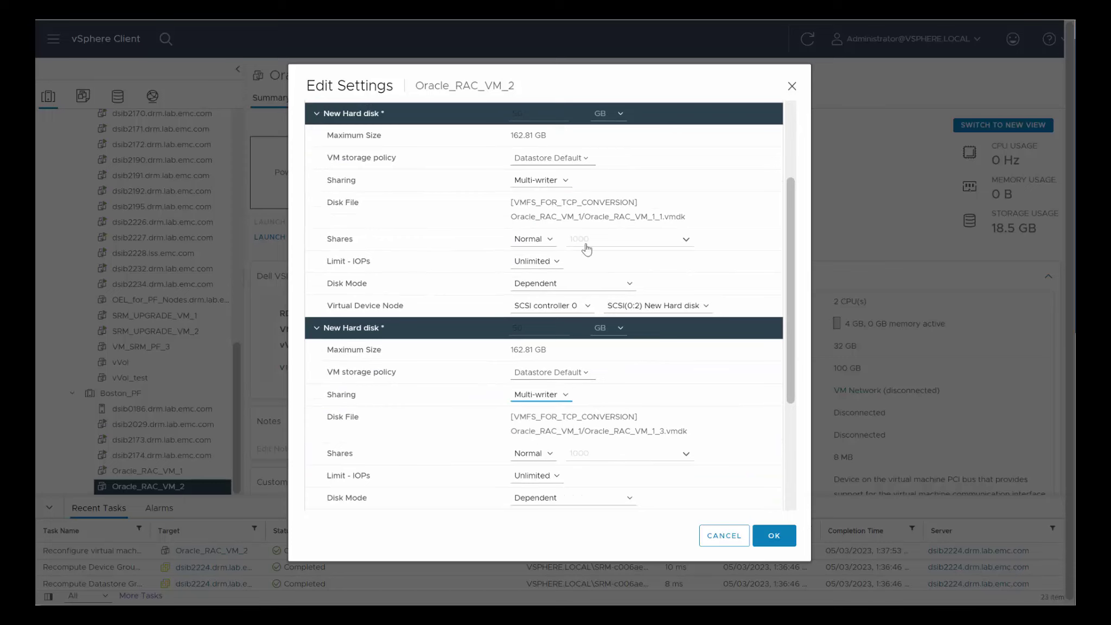
pyautogui.click(787, 543)
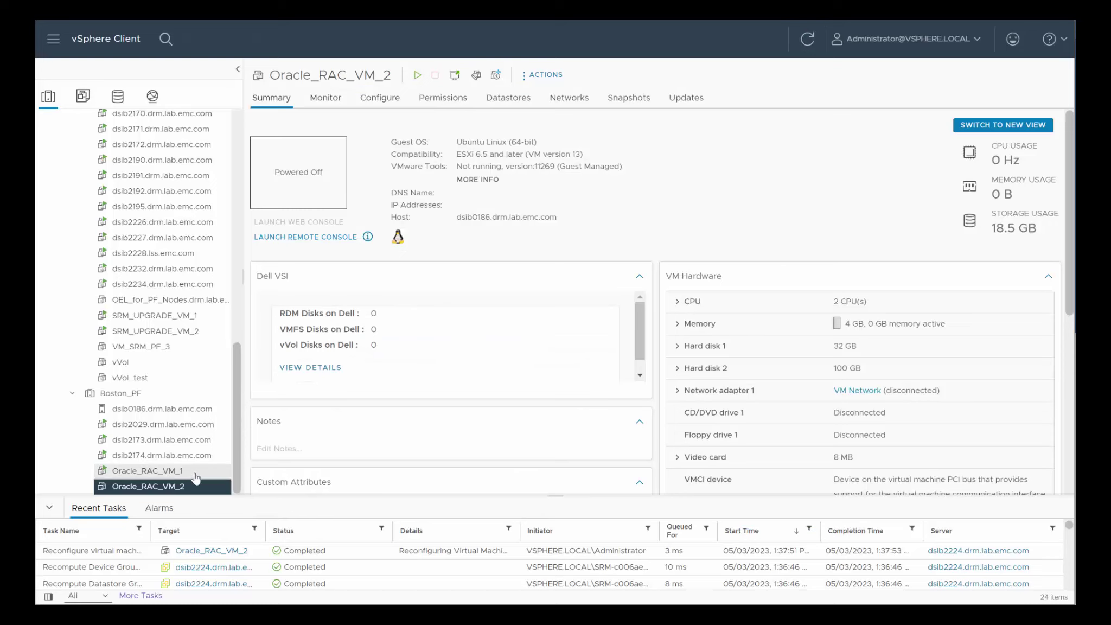
# Step: Power on the Oracle_RAC_VM_2 virtual machine in the Boston_PF resource pool
pyautogui.rightClick(182, 491)
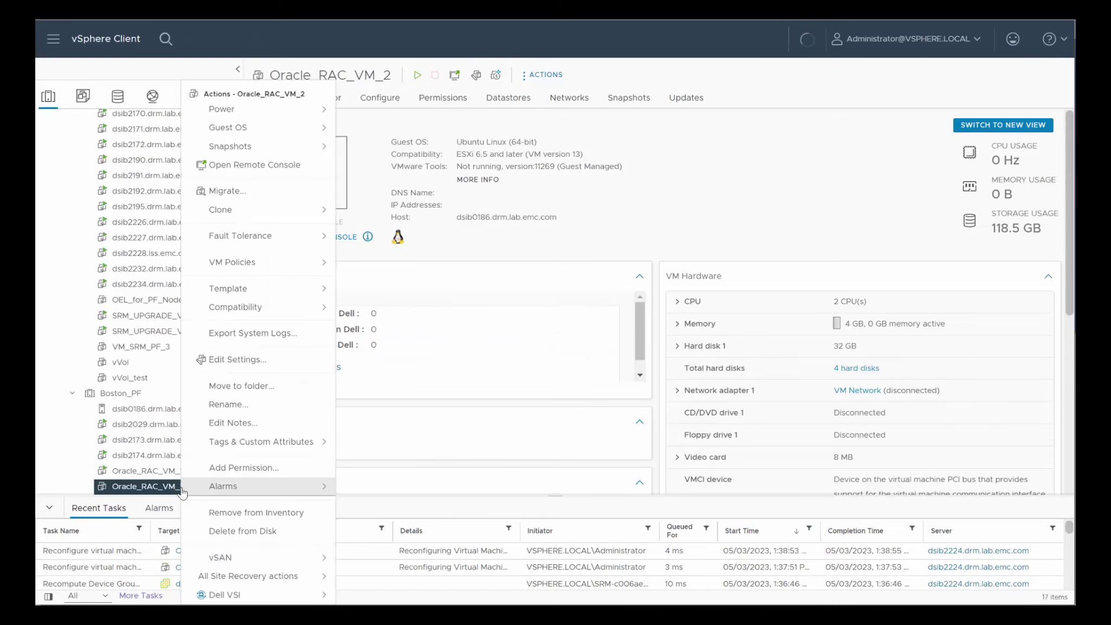
pyautogui.moveTo(298, 112)
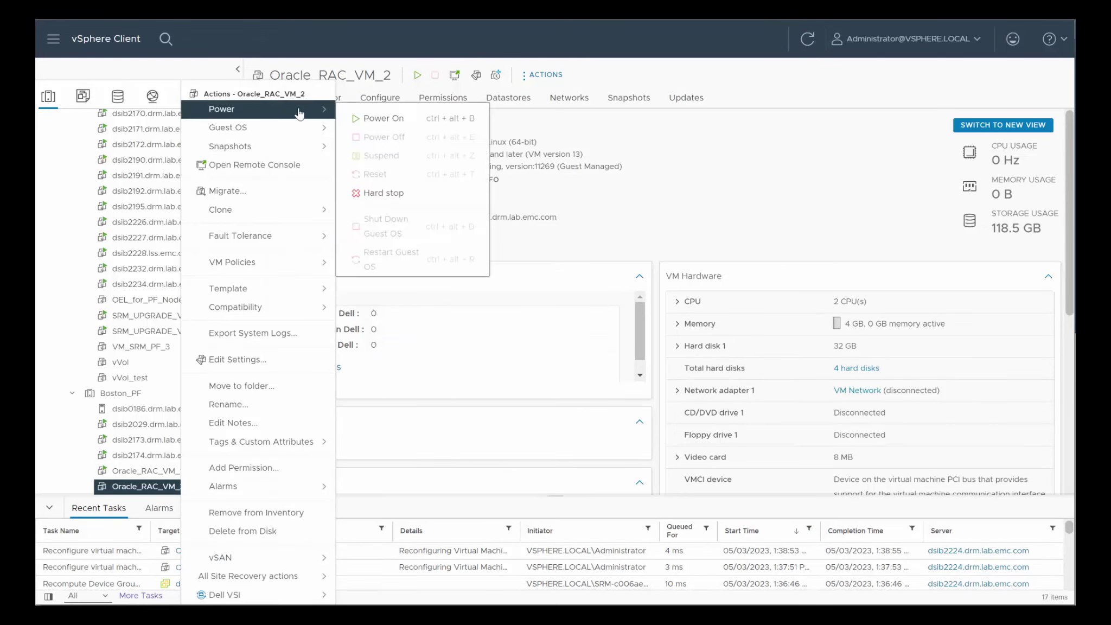
pyautogui.click(362, 120)
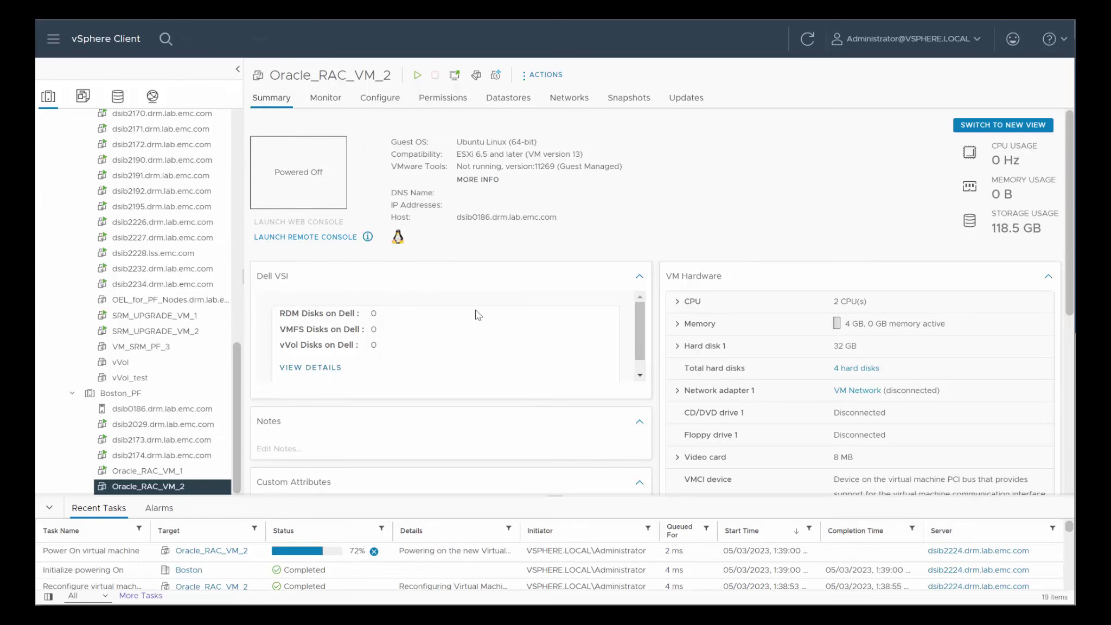
# Step: Answer the pending moved-or-copied question for Oracle_RAC_VM_2 with "I Copied It"
pyautogui.click(380, 99)
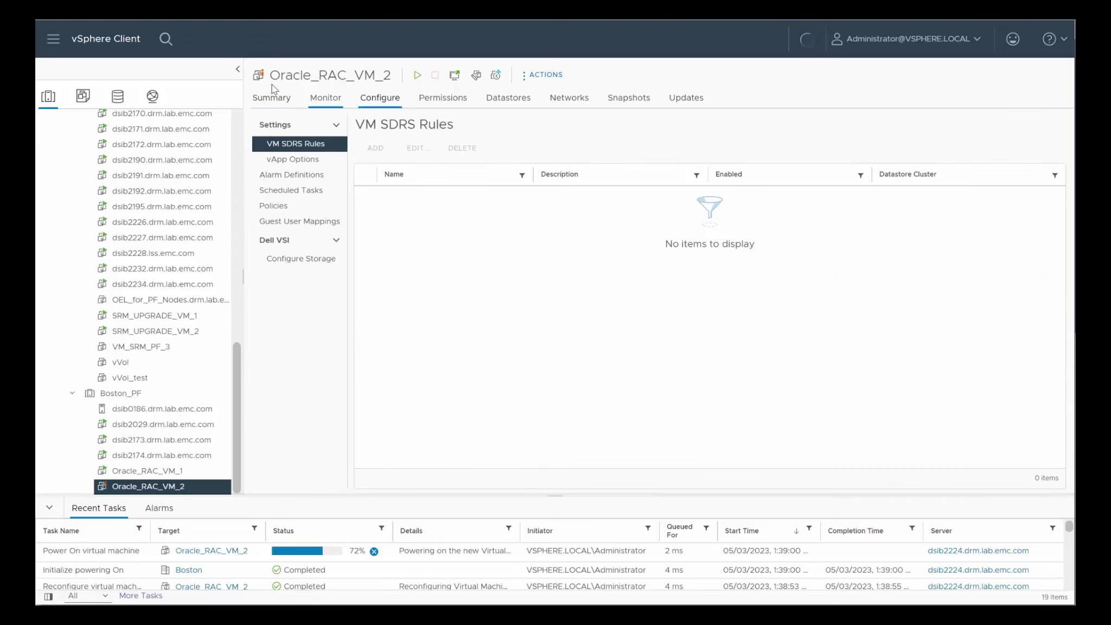
pyautogui.click(266, 100)
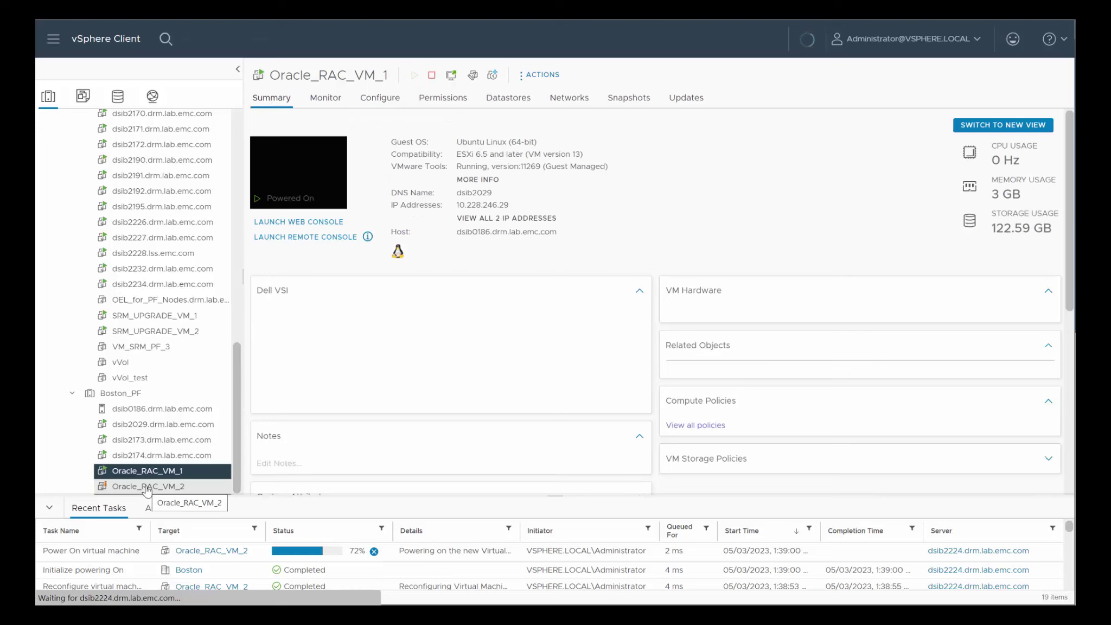
pyautogui.click(147, 487)
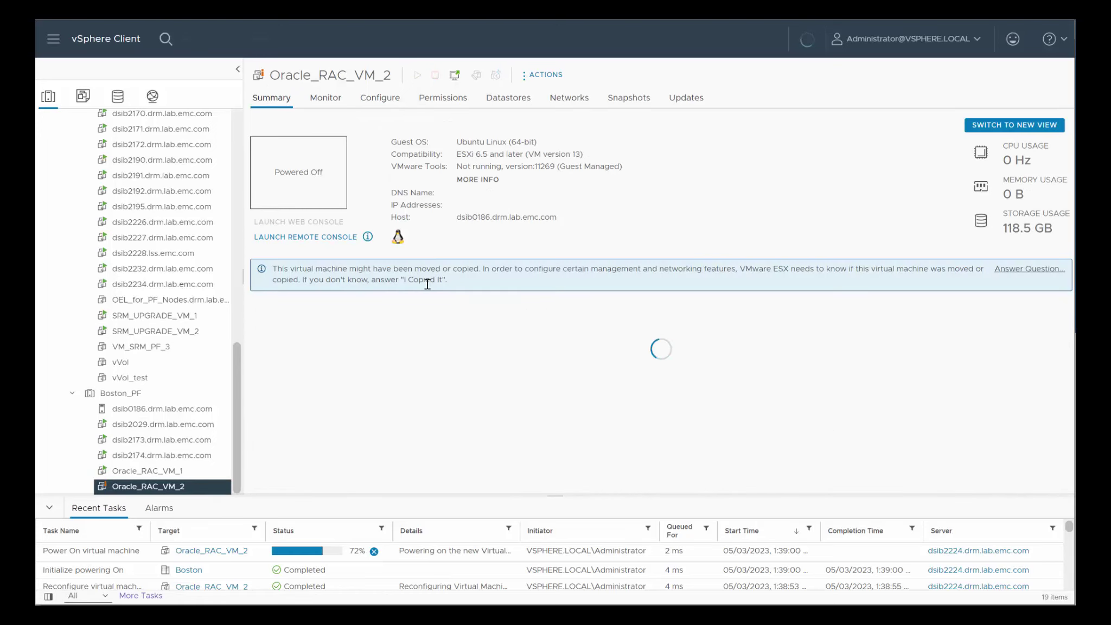
pyautogui.click(1031, 270)
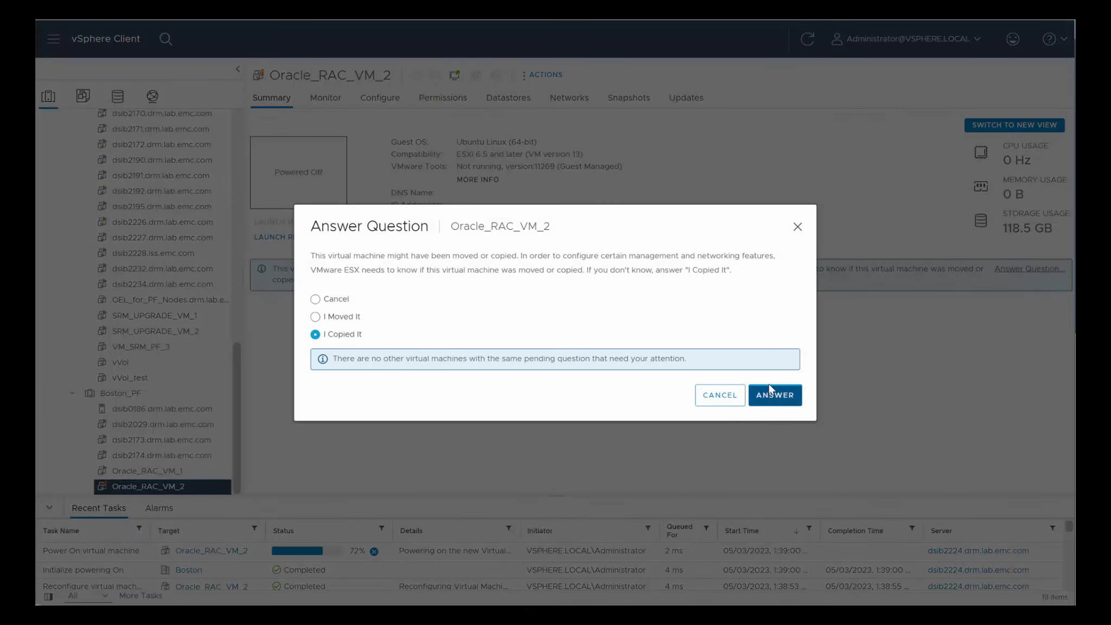
pyautogui.click(771, 389)
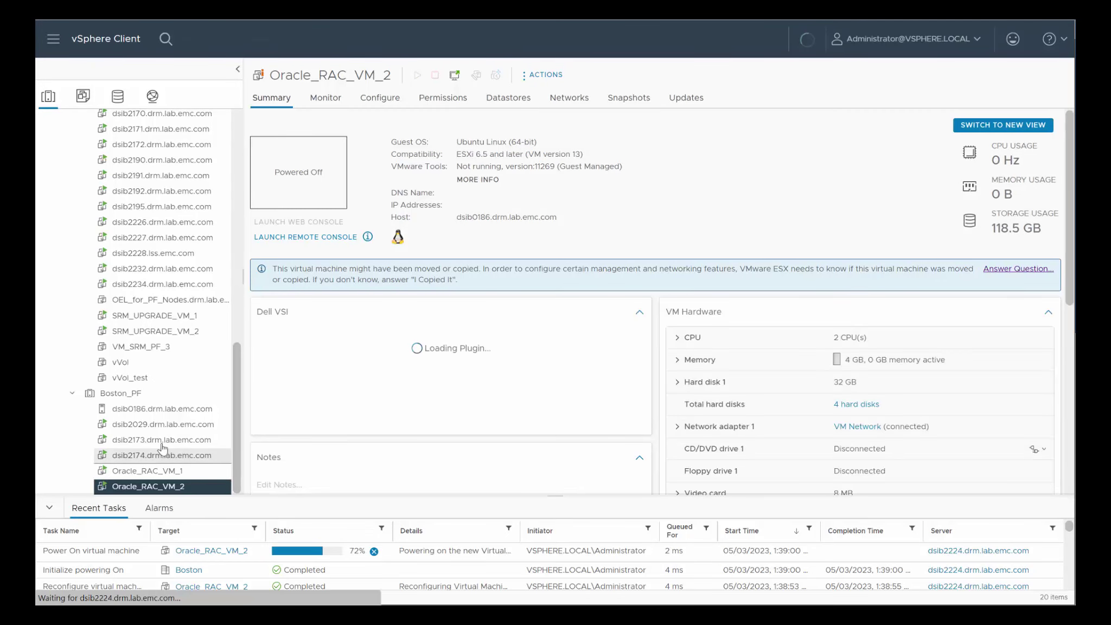
# Step: Check the power state in the summaries of dsib2029.drm.lab.emc.com, Oracle_RAC_VM_1 and Oracle_RAC_VM_2
pyautogui.click(160, 425)
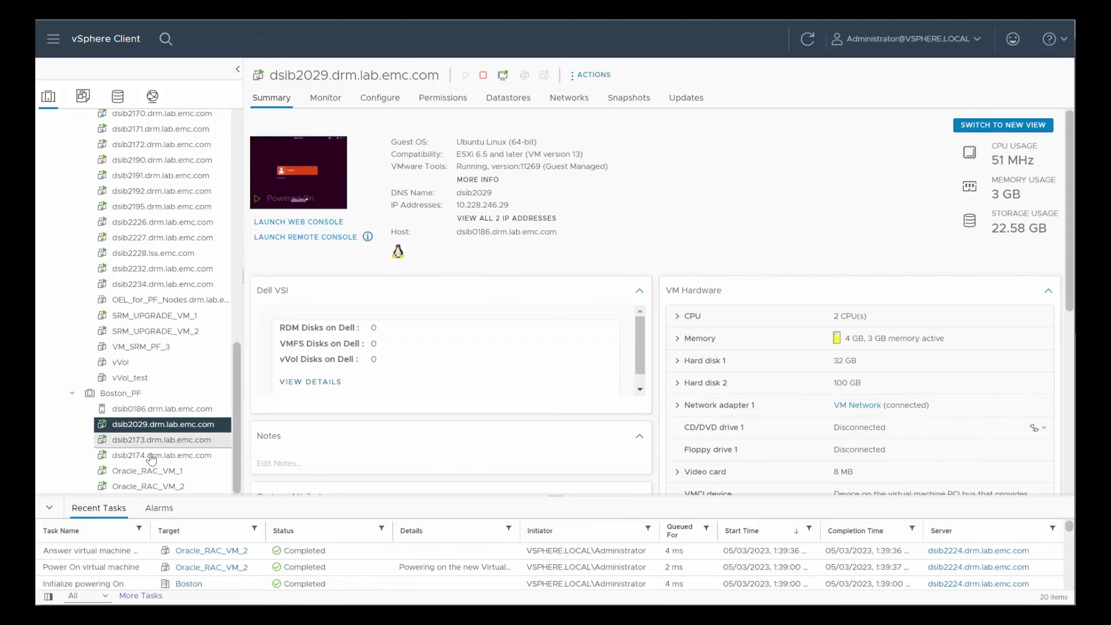
pyautogui.click(147, 471)
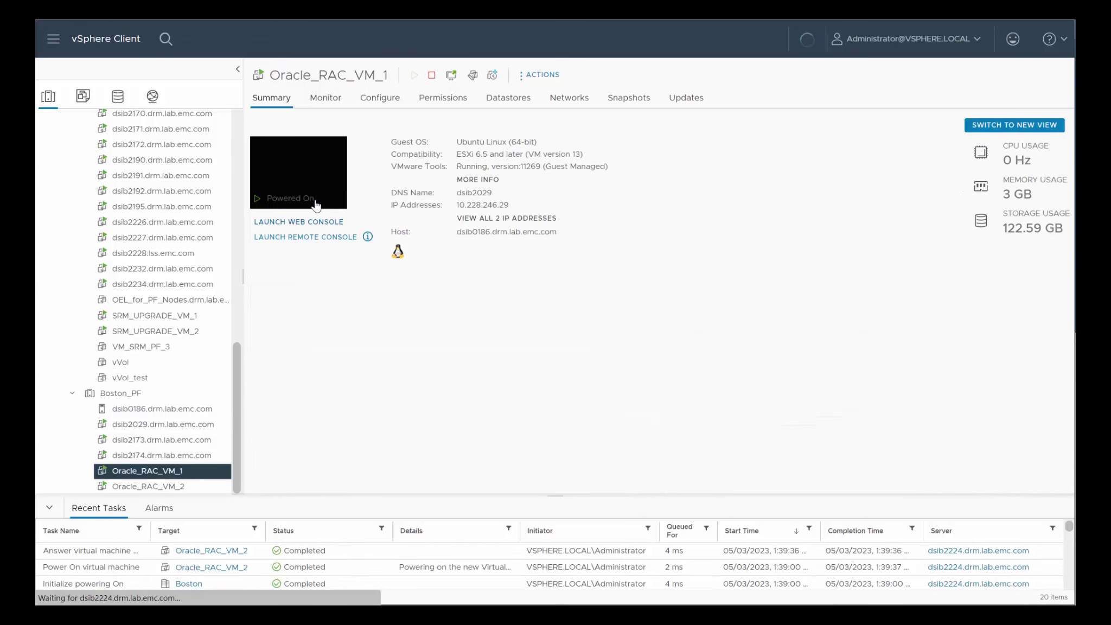
pyautogui.click(143, 488)
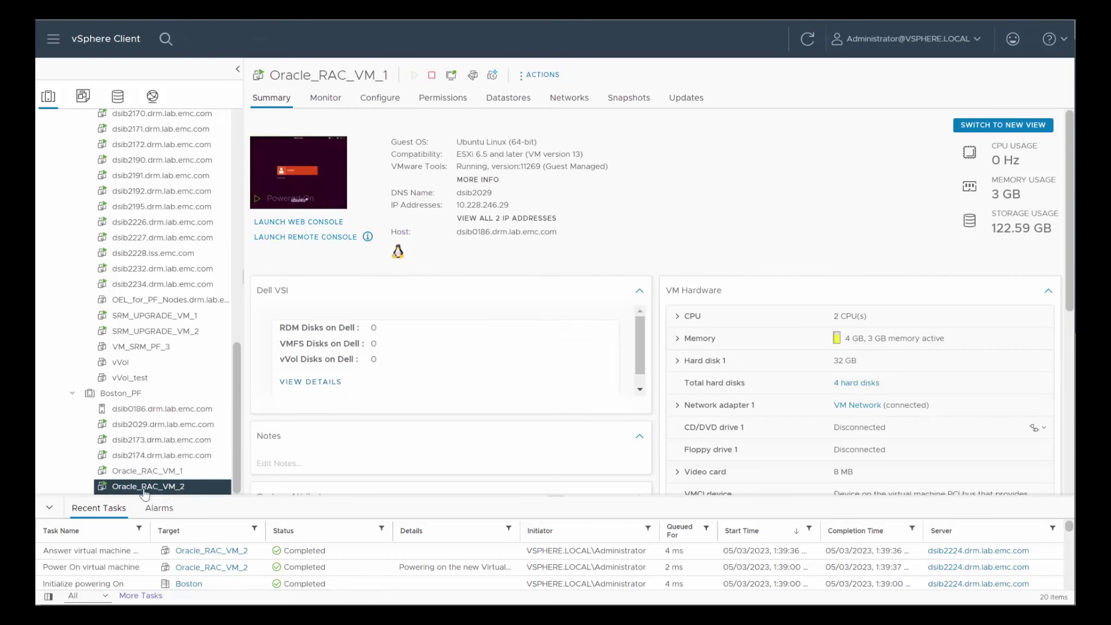